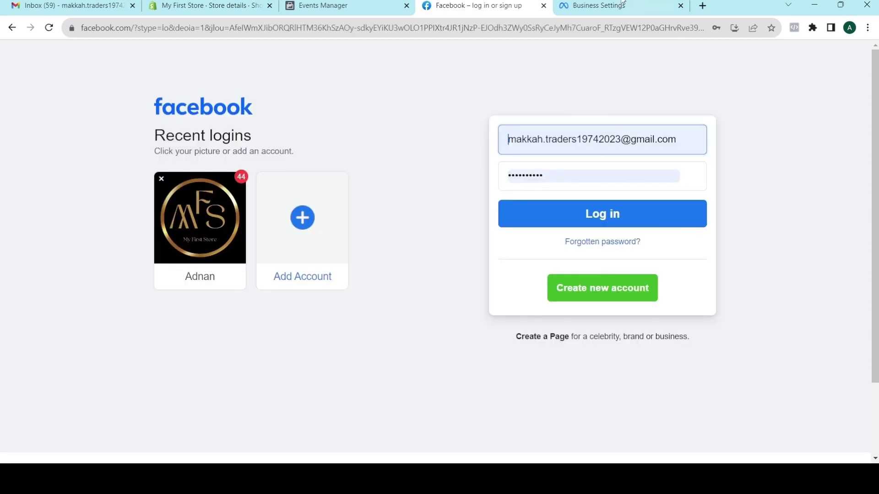
# - Go to business.facebook.com from the open Business Settings page
pyautogui.click(603, 9)
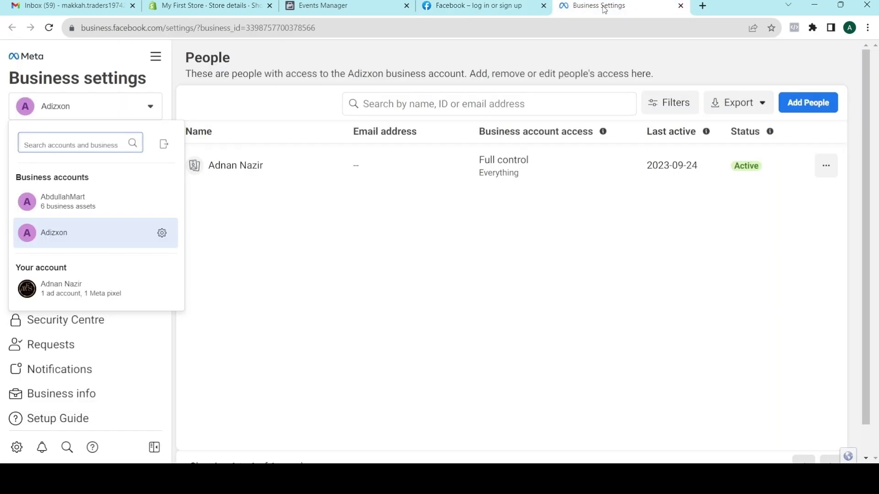
pyautogui.click(127, 27)
pyautogui.write('bu')
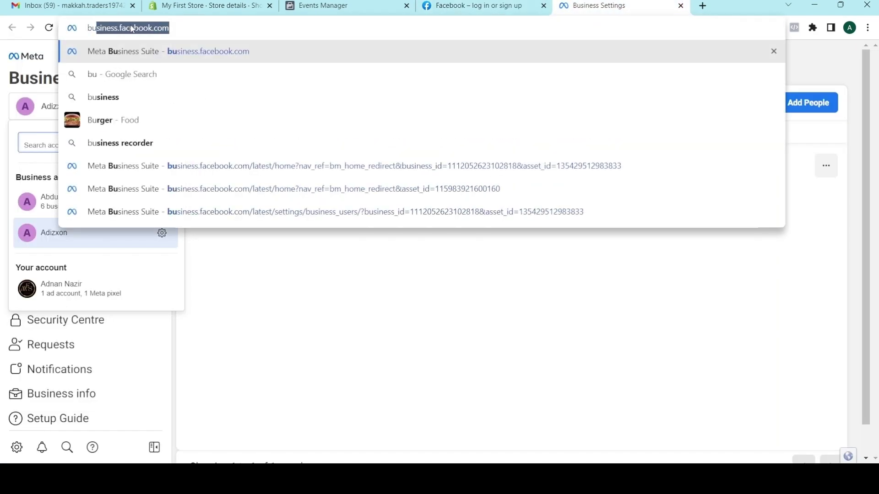
pyautogui.press('Return')
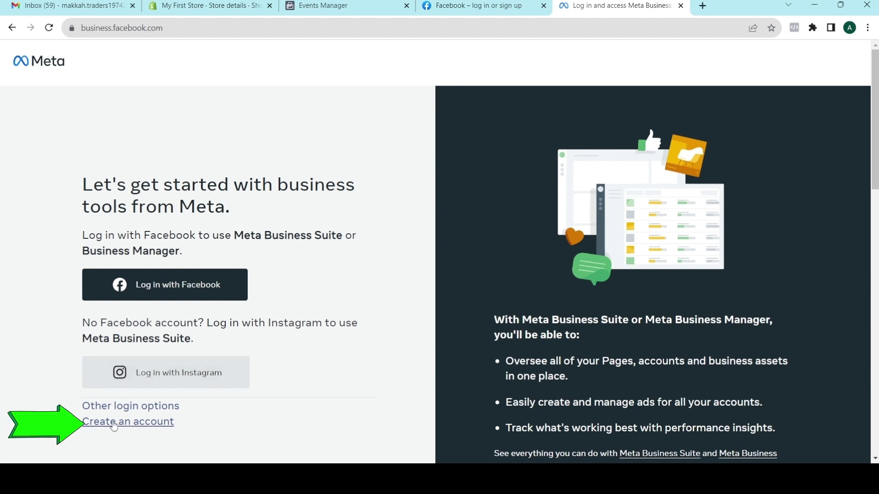
# - Start creating a business account, logging in to Facebook with the saved credentials to reach the account creation form
pyautogui.click(114, 423)
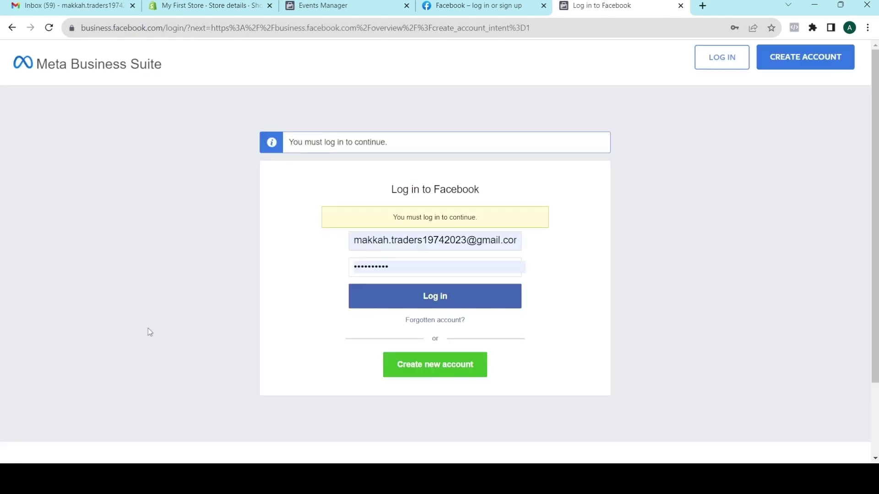
pyautogui.click(410, 299)
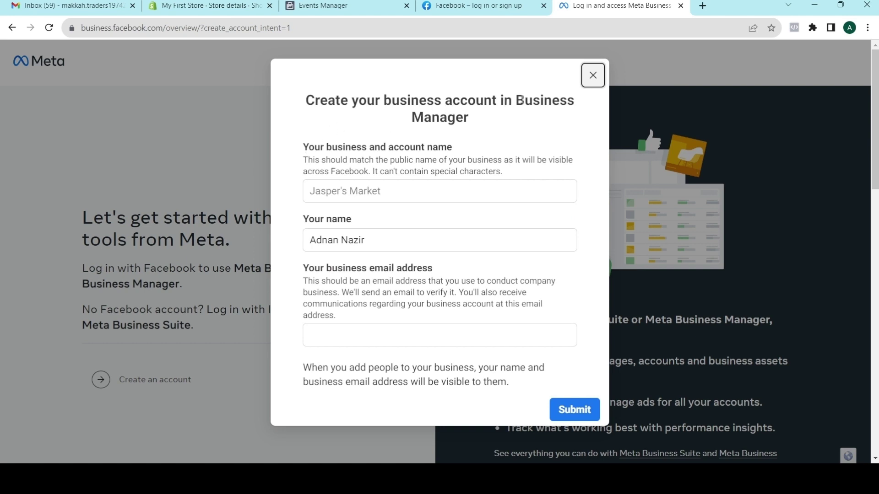
pyautogui.click(353, 195)
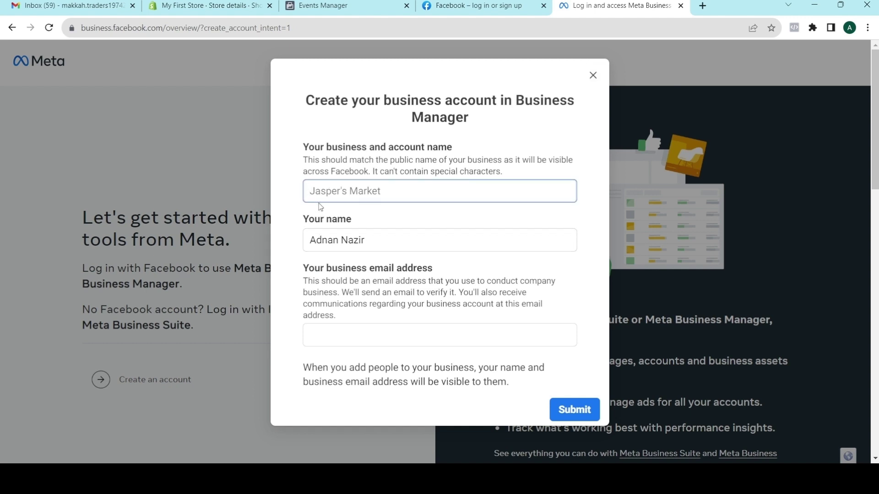
pyautogui.click(395, 219)
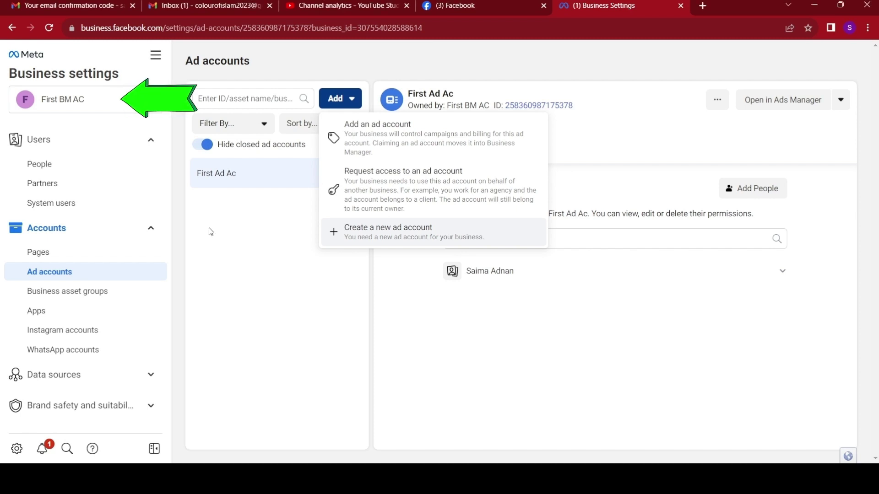
# - Start a new ad account under First BM AC and name it Demo First Ads AC
pyautogui.click(220, 231)
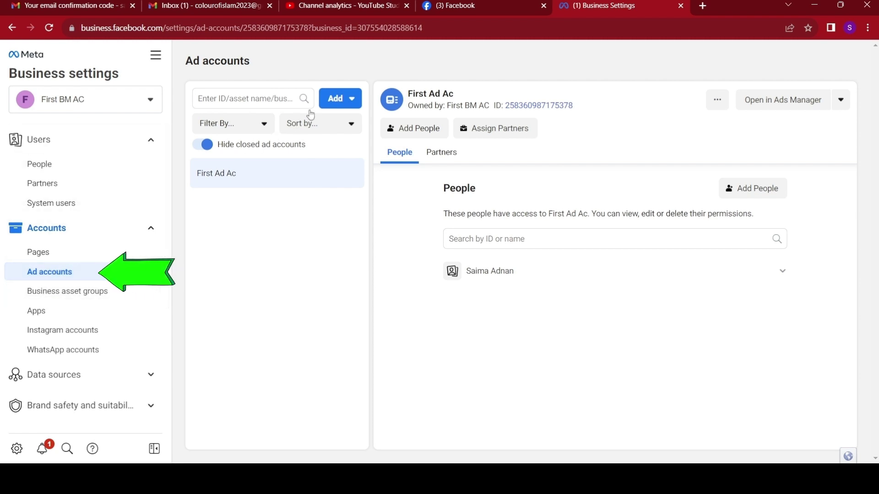
pyautogui.click(347, 104)
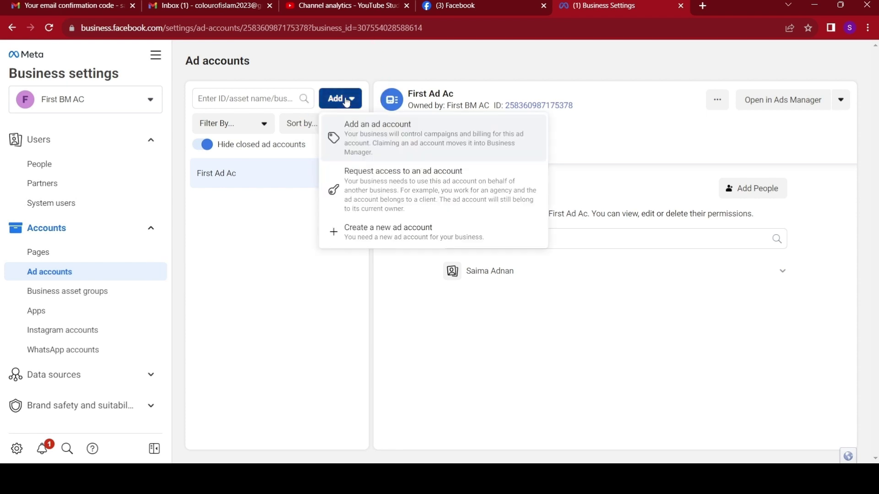
pyautogui.click(358, 234)
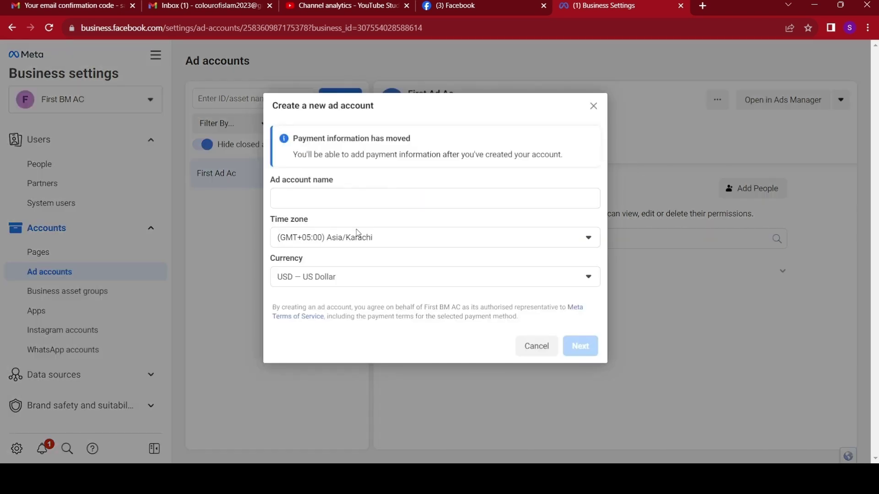
pyautogui.click(319, 193)
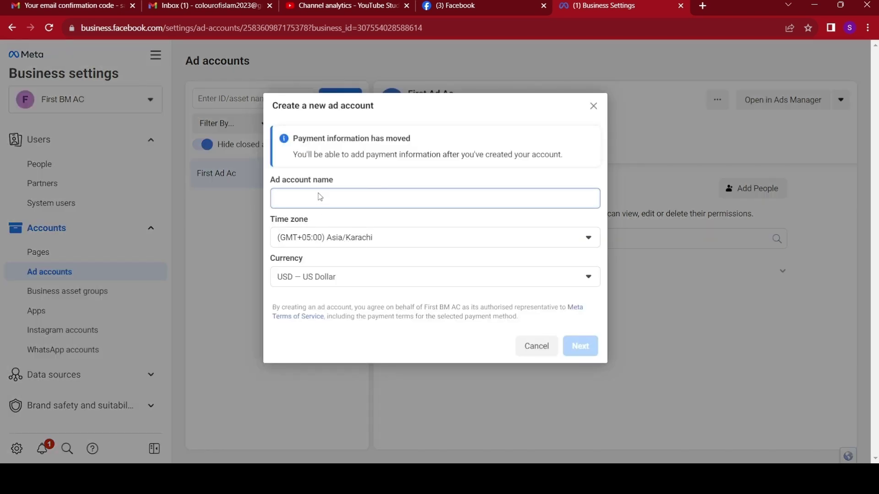
pyautogui.click(297, 198)
pyautogui.write('Demo First')
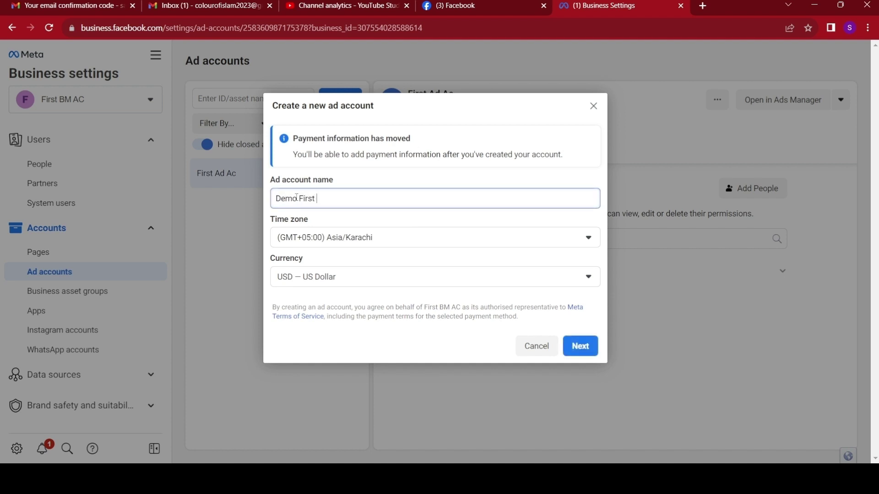
pyautogui.write(' Ads AC')
# - Set the new ad account's currency to PKR – Pakistani Rupee
pyautogui.click(328, 279)
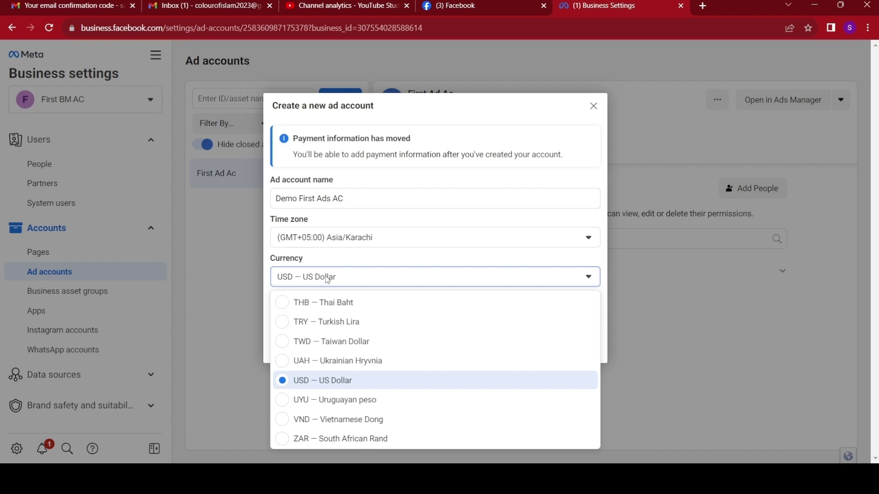
pyautogui.scroll(1, 323, 328)
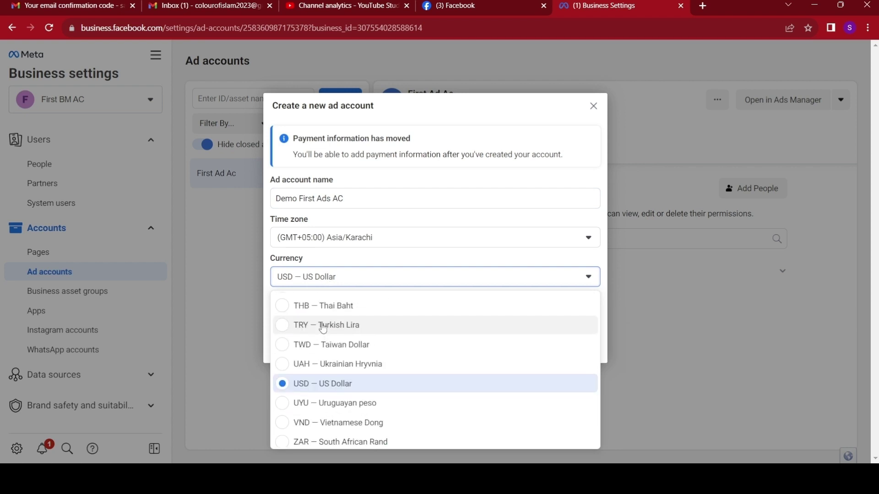
pyautogui.scroll(4, 323, 329)
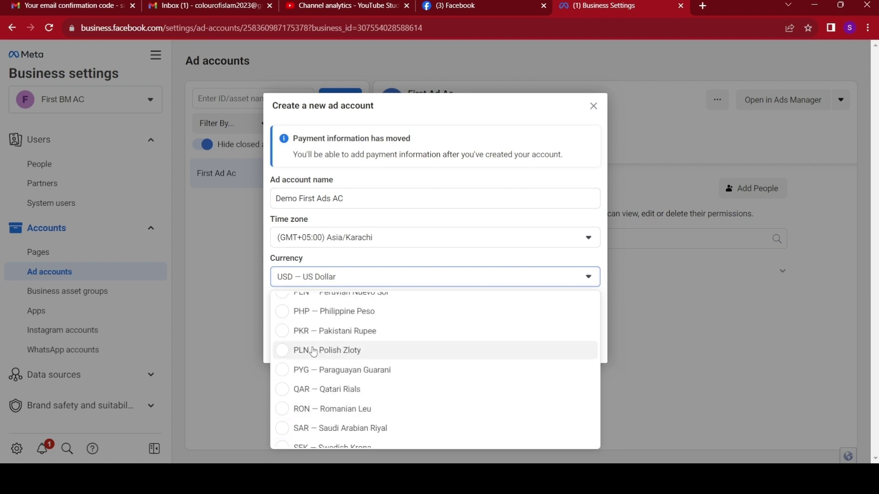
pyautogui.click(277, 335)
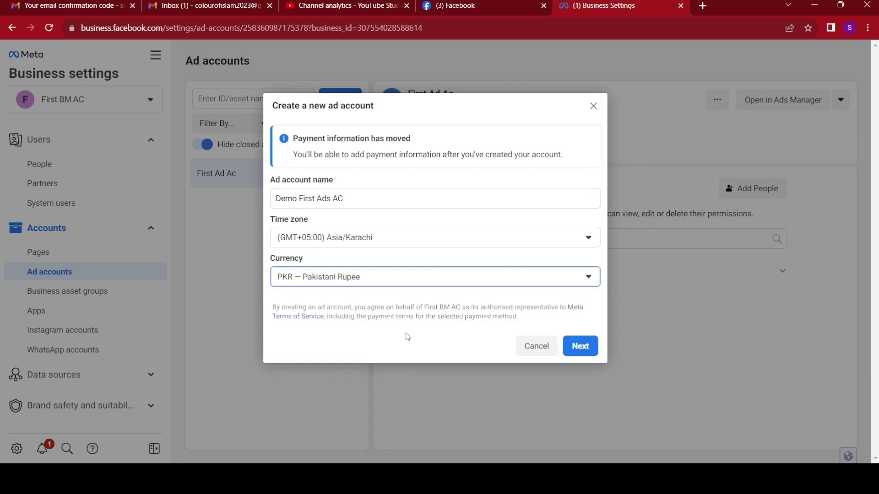
# - Try to create the ad account for My business (First BM AC), and dismiss the creation form
pyautogui.click(576, 356)
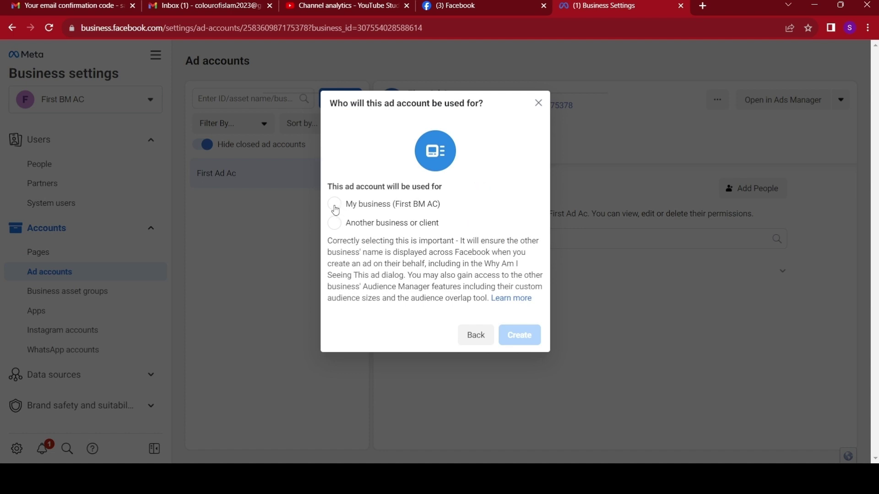
pyautogui.click(334, 205)
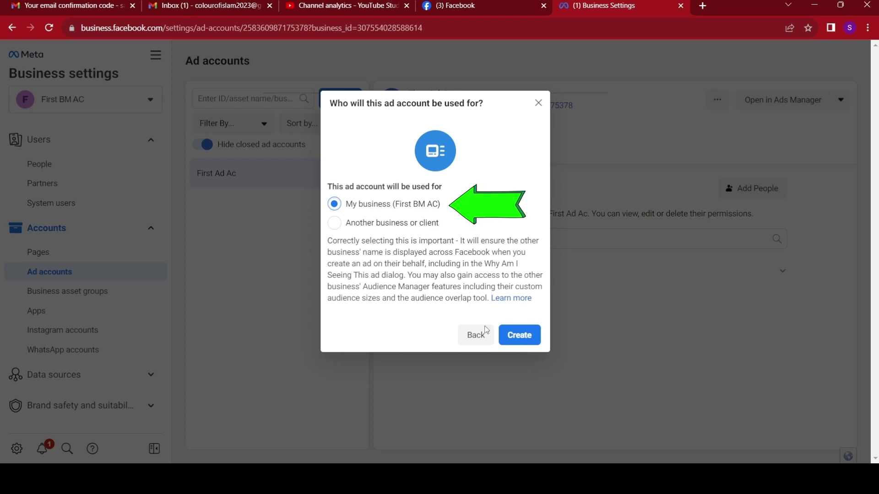
pyautogui.click(517, 337)
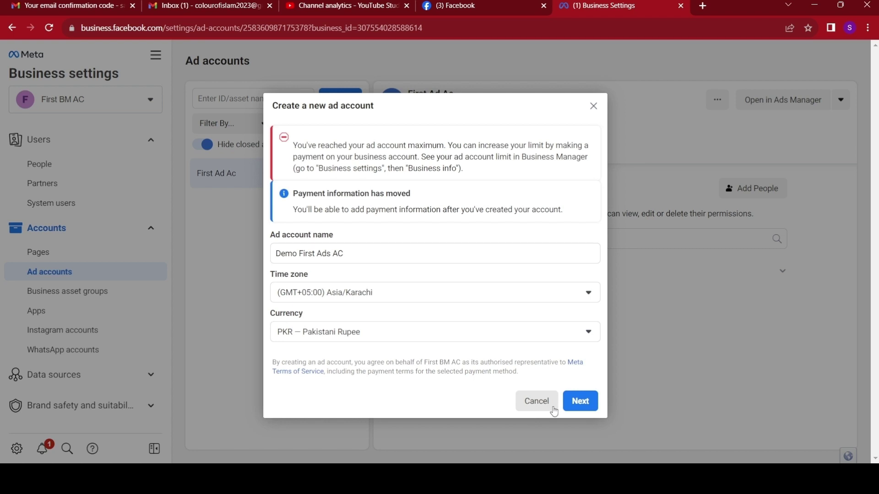
pyautogui.click(593, 107)
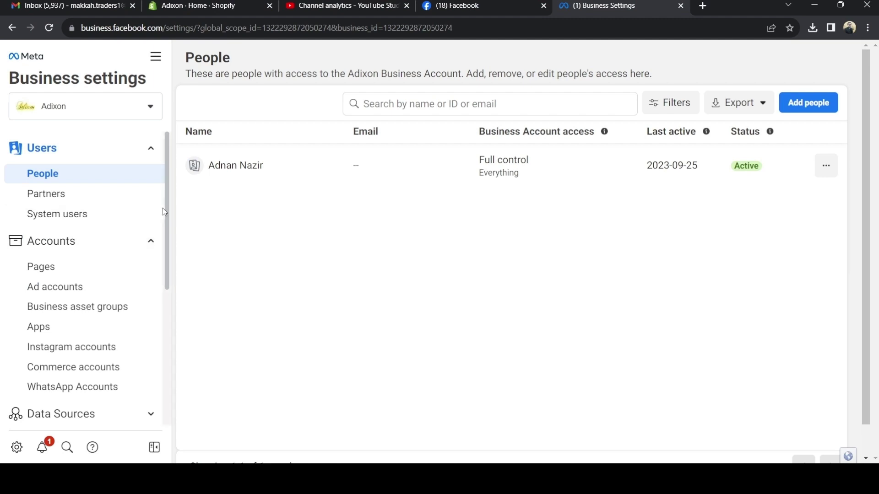
# - In Events Manager, connect a new Web data source and create its dataset with the name Demo pixel for Adixon
pyautogui.click(156, 56)
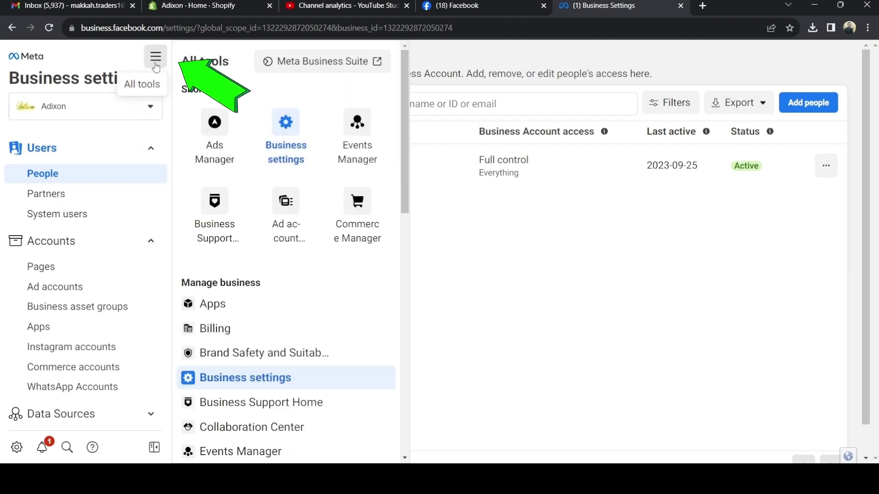
pyautogui.click(359, 152)
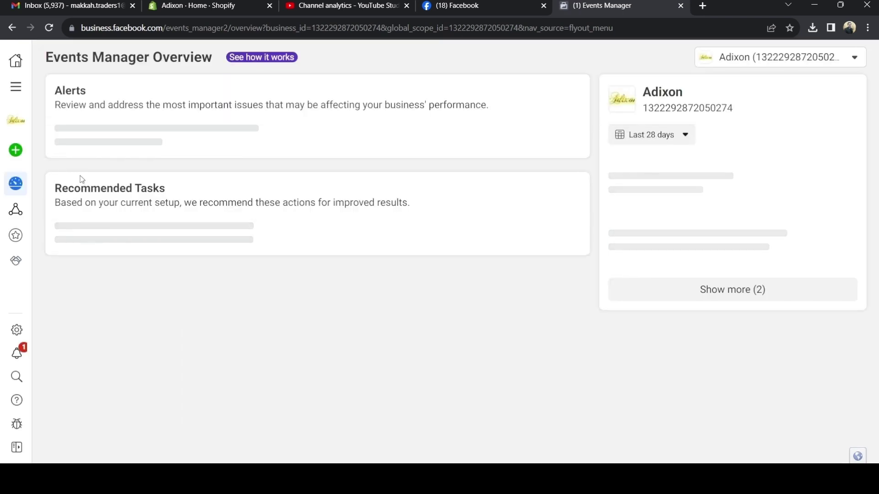
pyautogui.moveTo(49, 162)
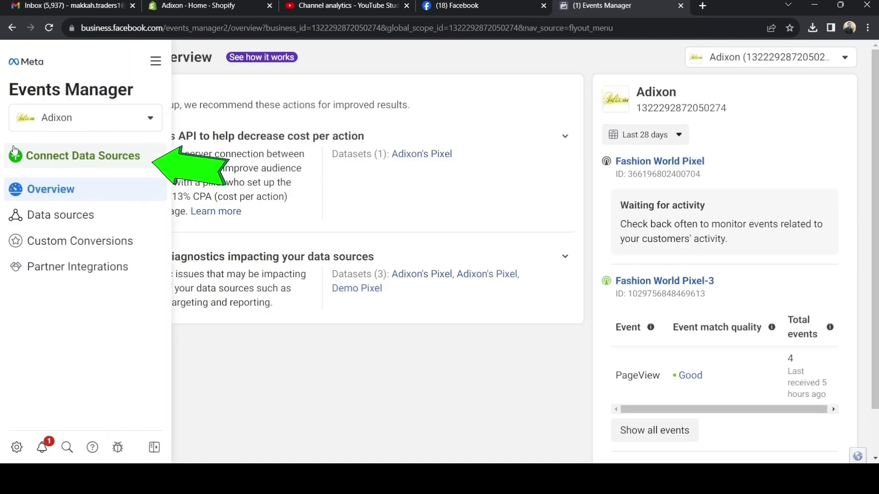
pyautogui.click(52, 155)
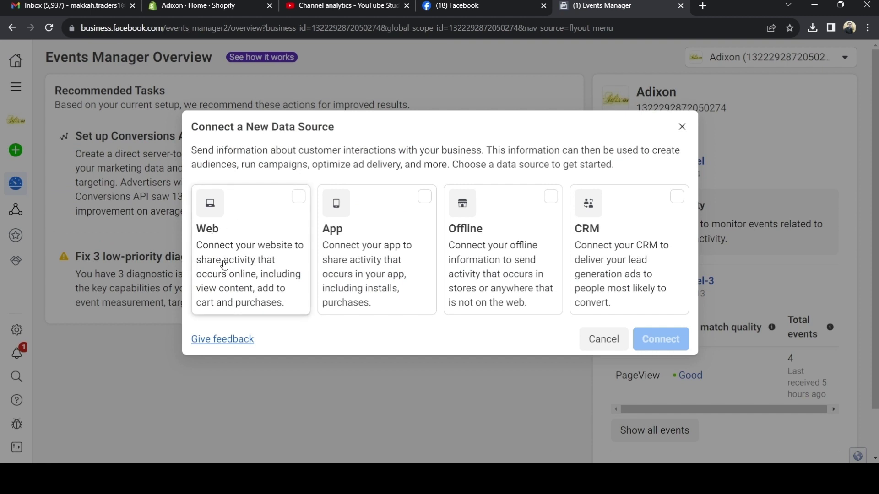
pyautogui.click(297, 197)
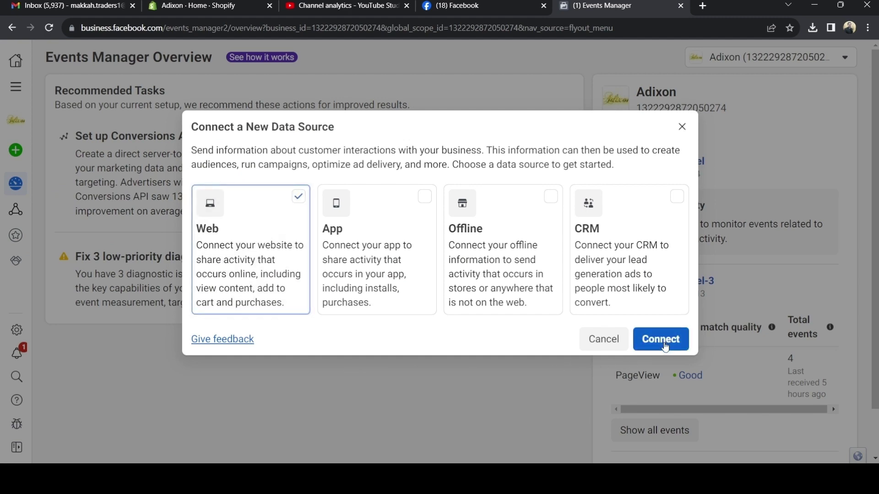
pyautogui.click(659, 346)
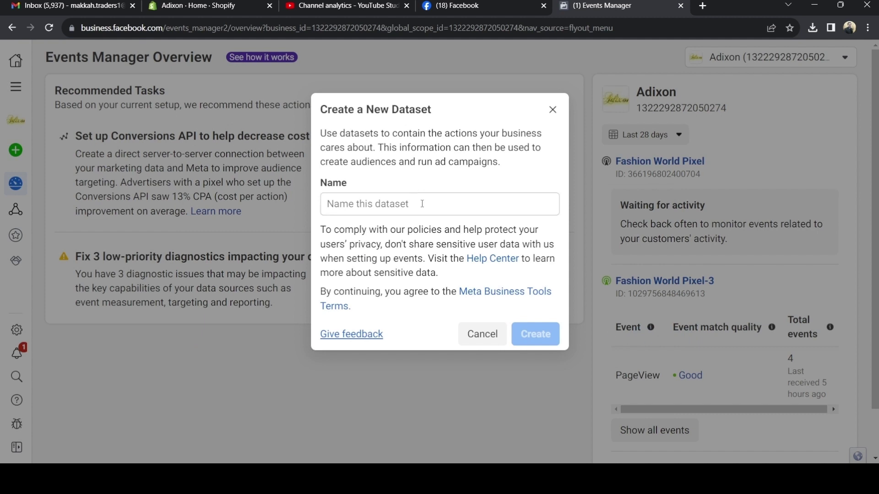
pyautogui.click(421, 204)
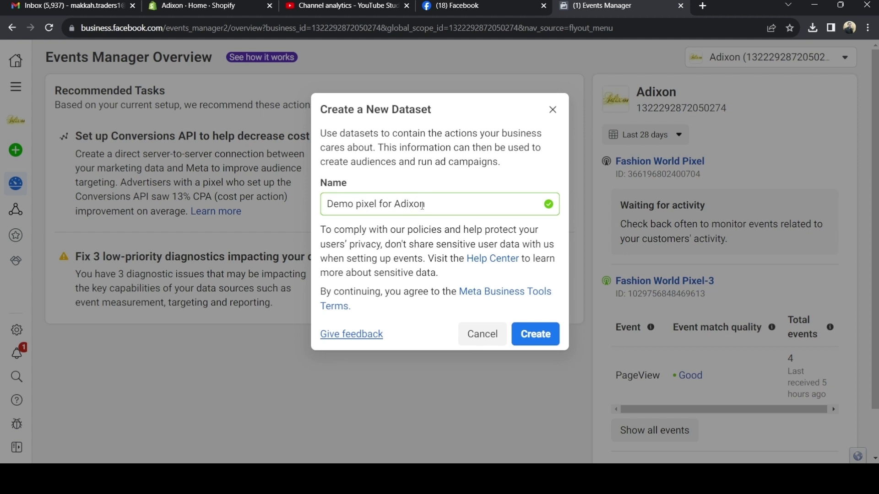
pyautogui.click(535, 333)
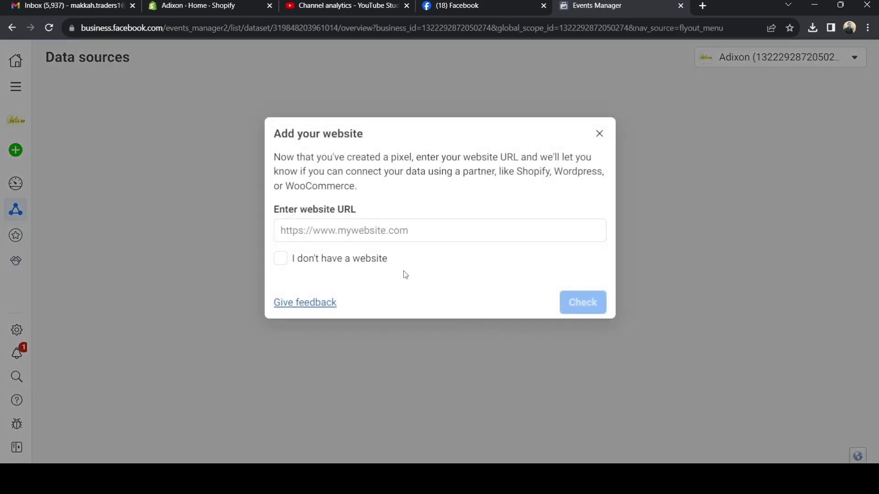
pyautogui.click(364, 231)
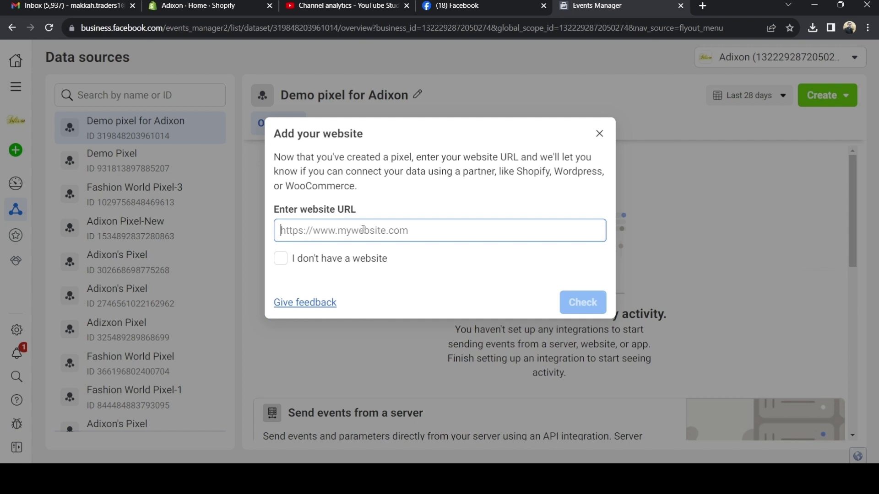
pyautogui.write('www.adixo')
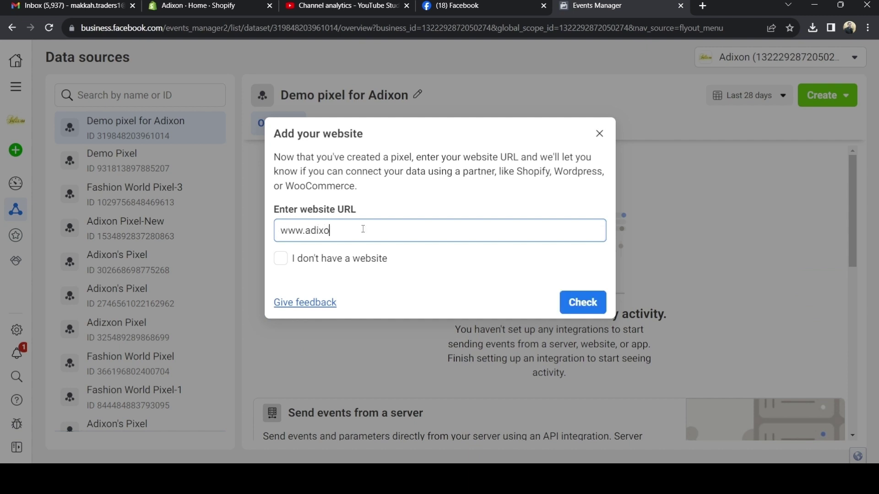
pyautogui.write('n.com')
pyautogui.click(586, 304)
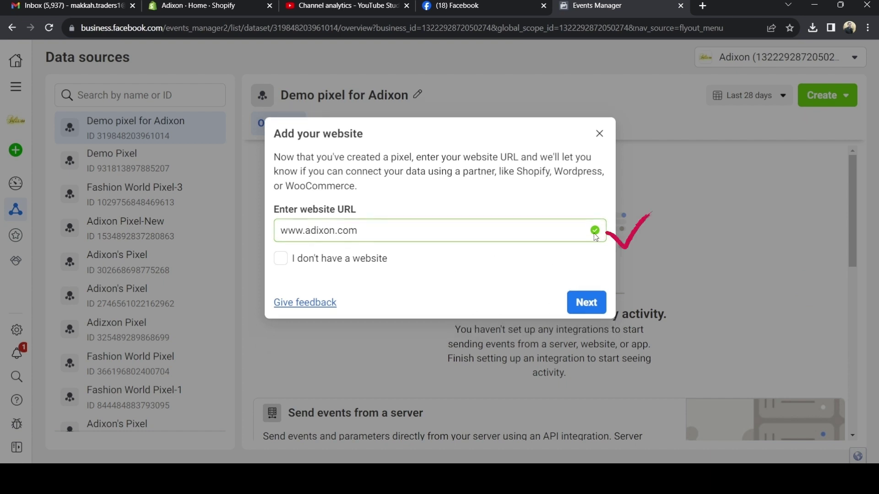
pyautogui.click(585, 303)
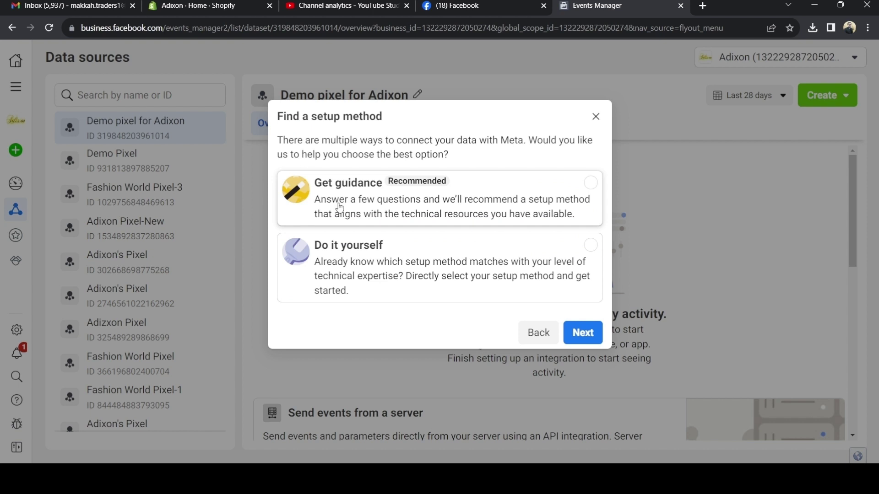
# - Choose the Do it yourself setup method and connect the website with Meta Pixel and Conversions API
pyautogui.click(344, 270)
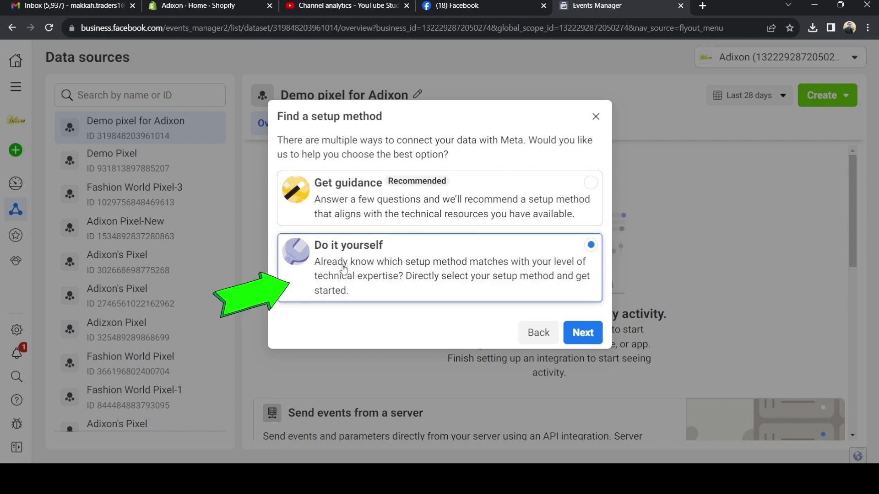
pyautogui.click(582, 333)
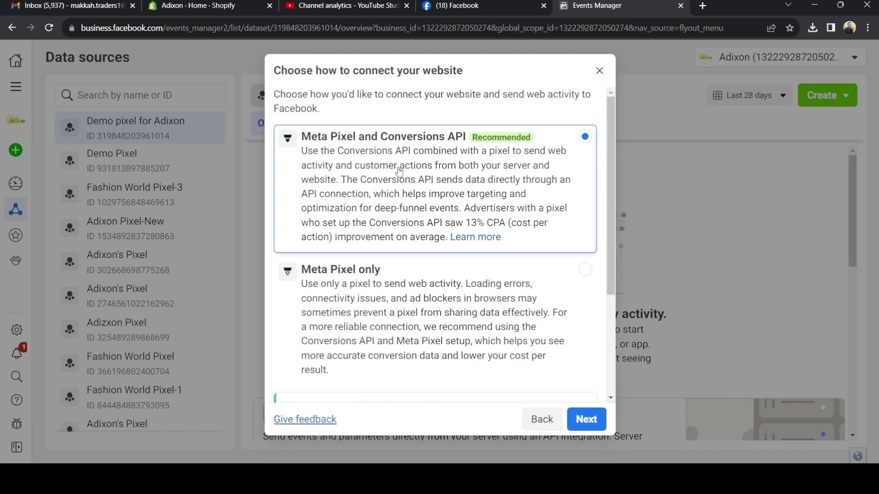
pyautogui.click(579, 423)
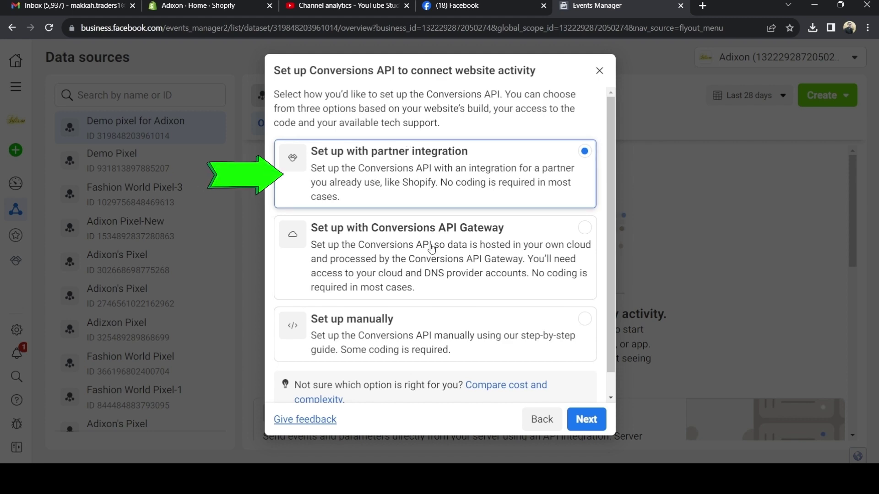
# - Set up the Conversions API with partner integration, choose Shopify as the partner, and switch to the Adixon Shopify admin
pyautogui.click(582, 423)
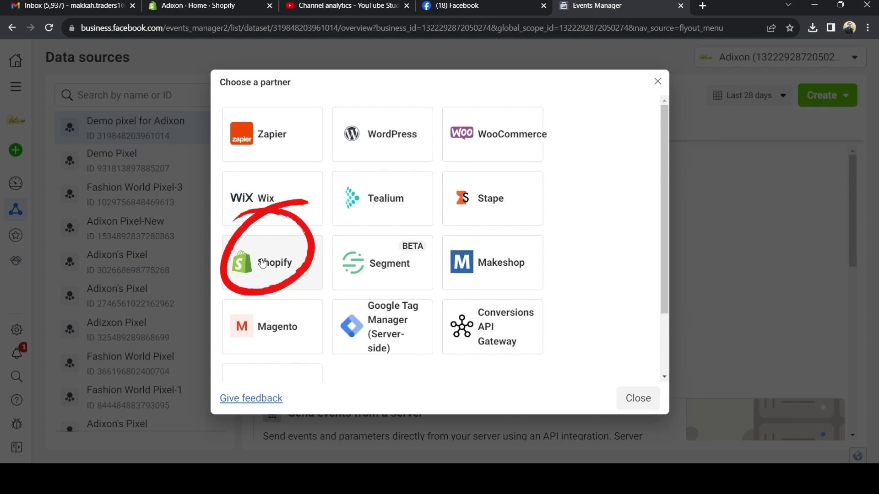
pyautogui.click(263, 264)
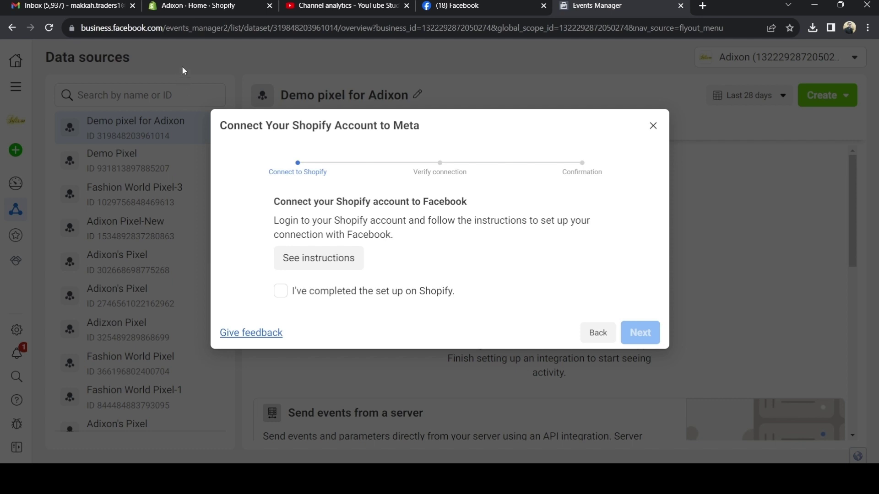
pyautogui.click(203, 10)
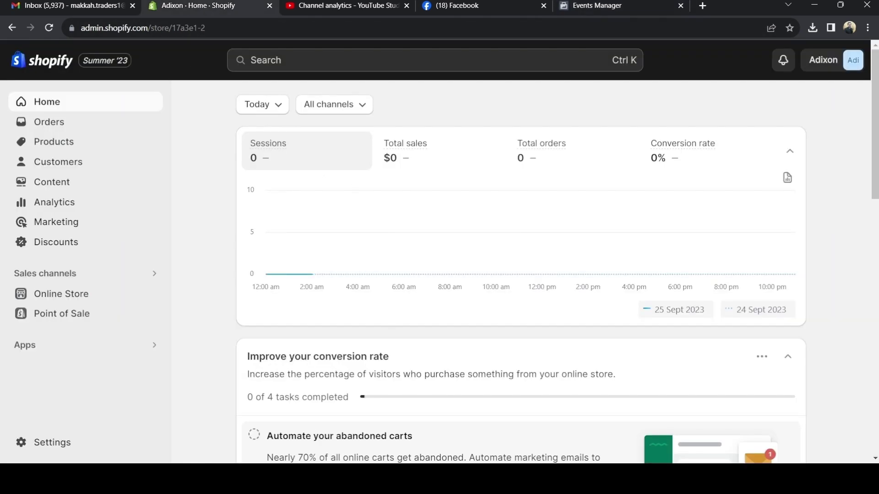
# - Try to install the Facebook & Instagram app from the Facebook Pixel section of the online store preferences
pyautogui.click(73, 296)
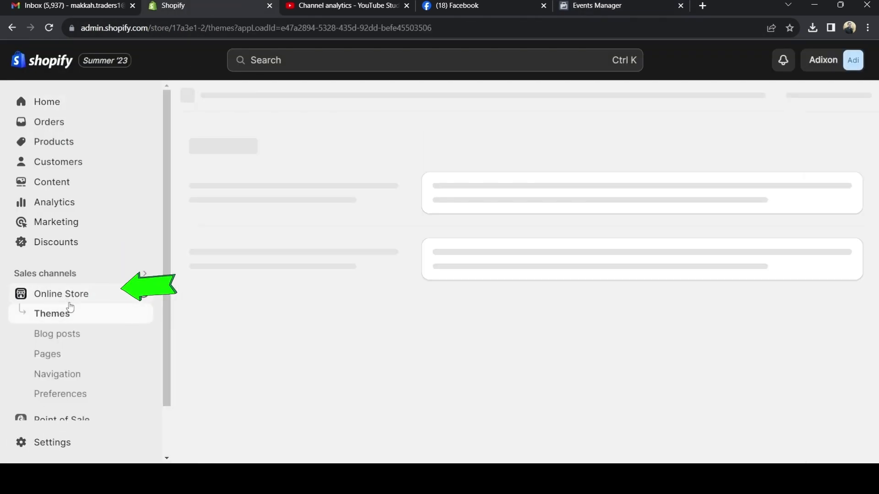
pyautogui.click(61, 396)
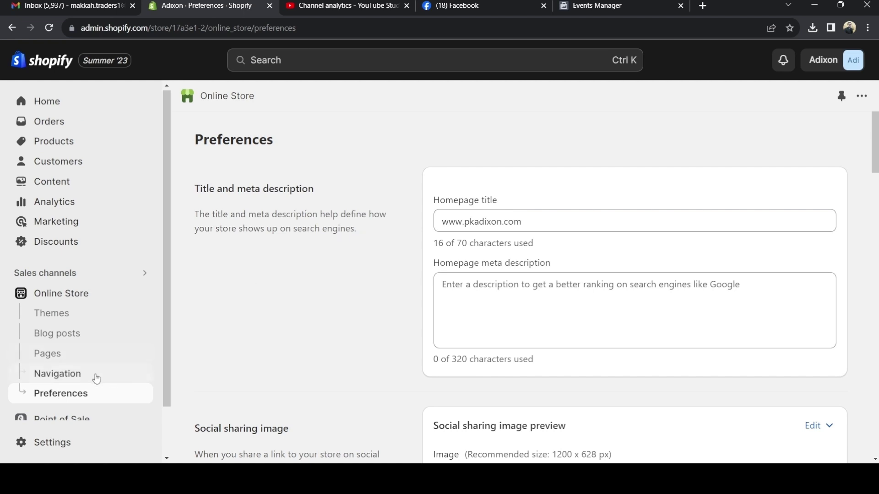
pyautogui.scroll(-10, 252, 307)
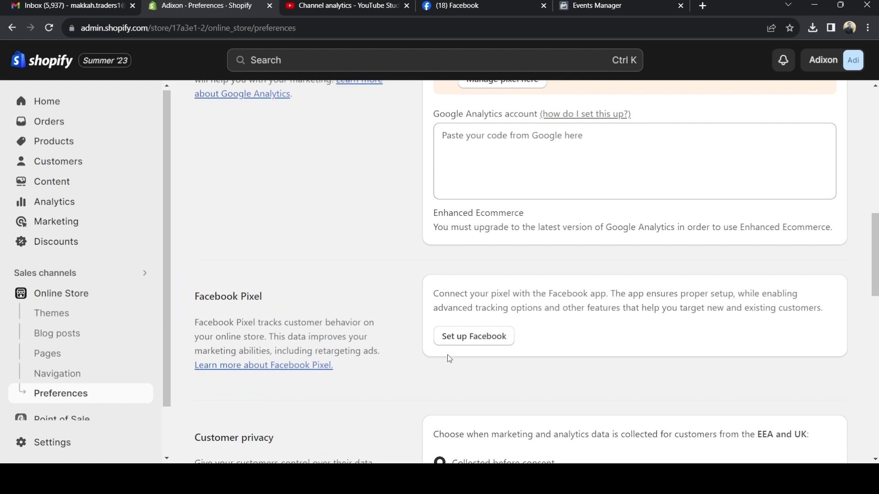
pyautogui.scroll(-1, 450, 291)
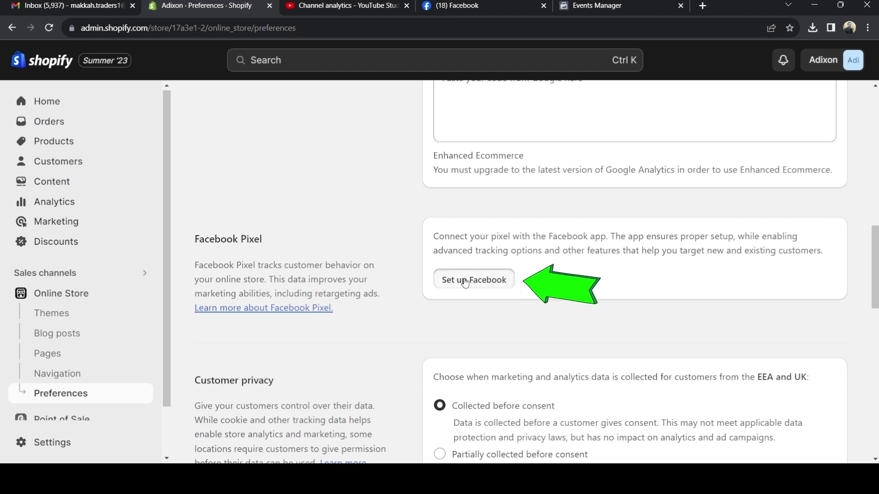
pyautogui.click(464, 282)
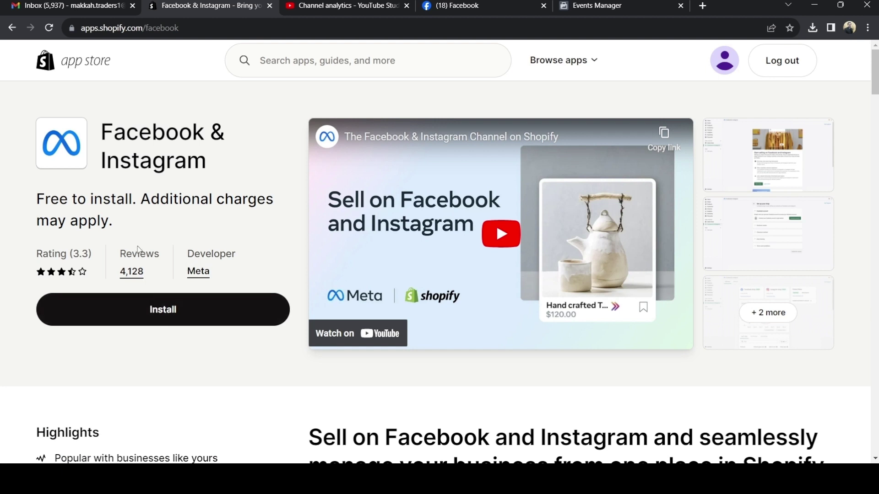
pyautogui.click(160, 311)
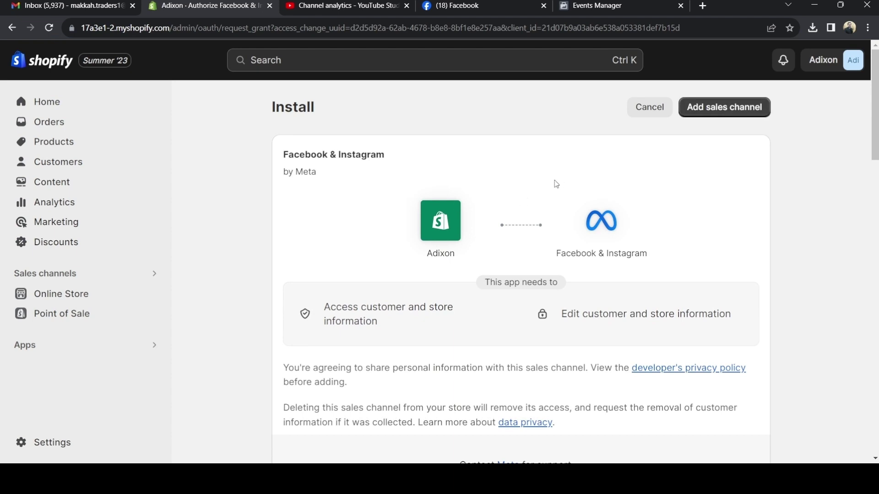
# - Check the installed apps and sales channels in the store settings, and close the settings
pyautogui.click(46, 445)
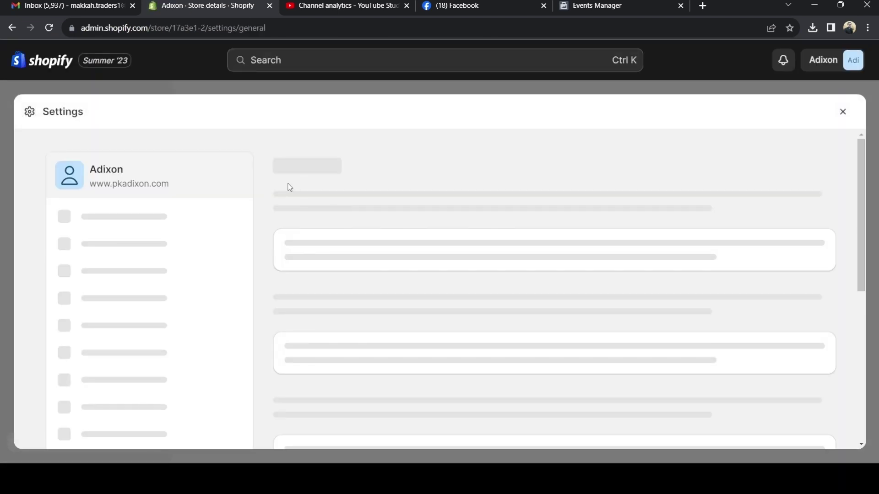
pyautogui.scroll(-3, 111, 380)
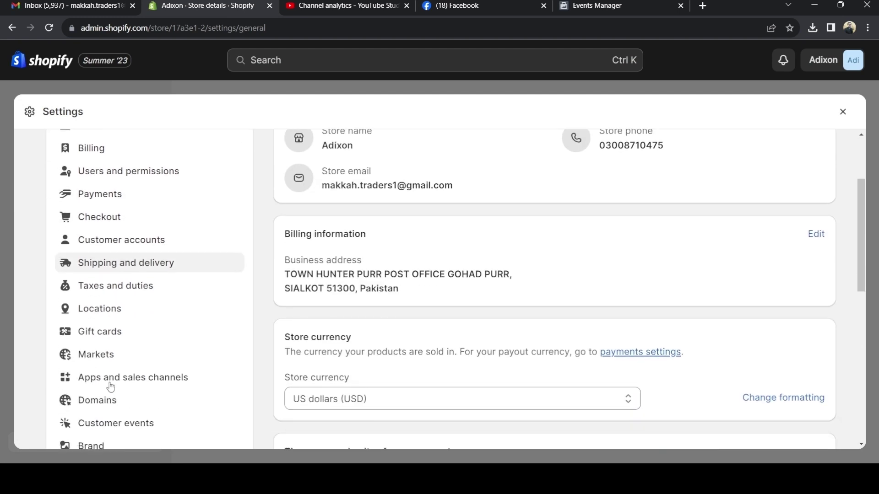
pyautogui.click(110, 377)
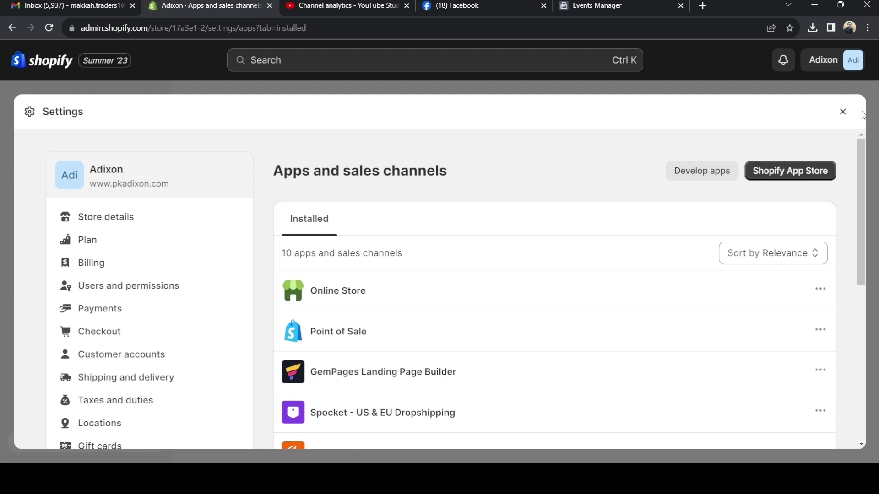
pyautogui.click(842, 112)
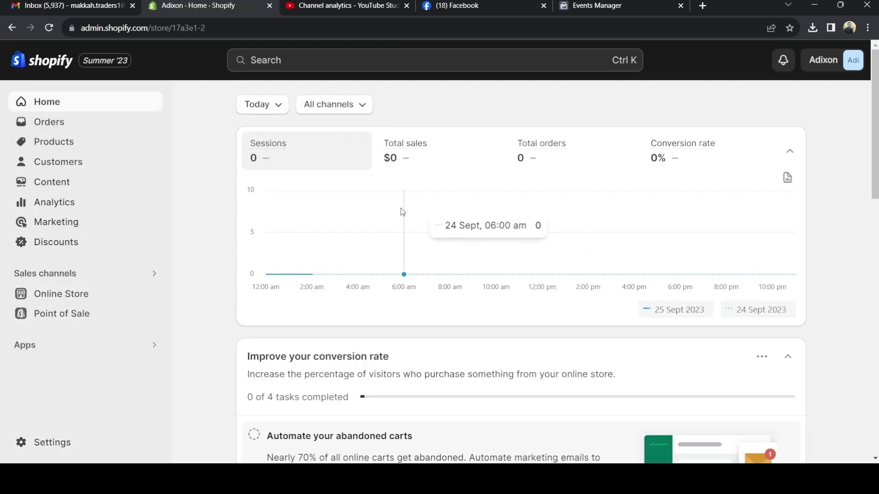
# - From Facebook Pixel in the online store preferences, install the Facebook & Instagram app and add it as a sales channel
pyautogui.click(53, 293)
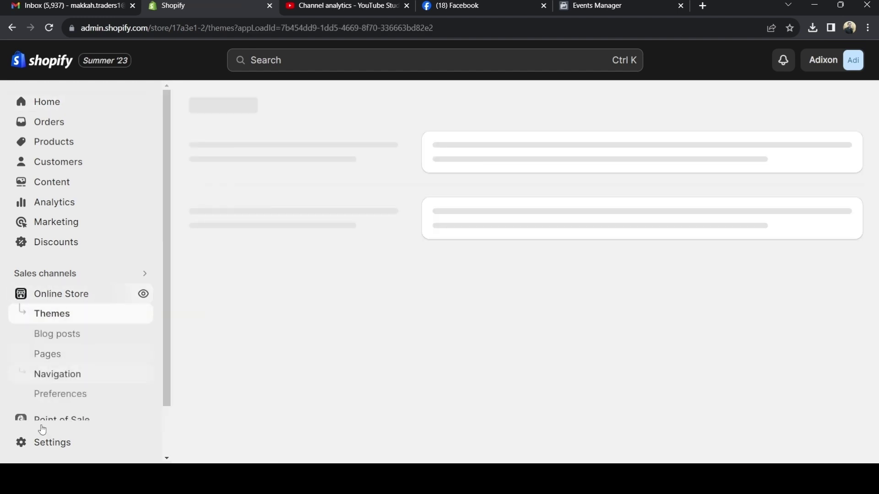
pyautogui.click(56, 393)
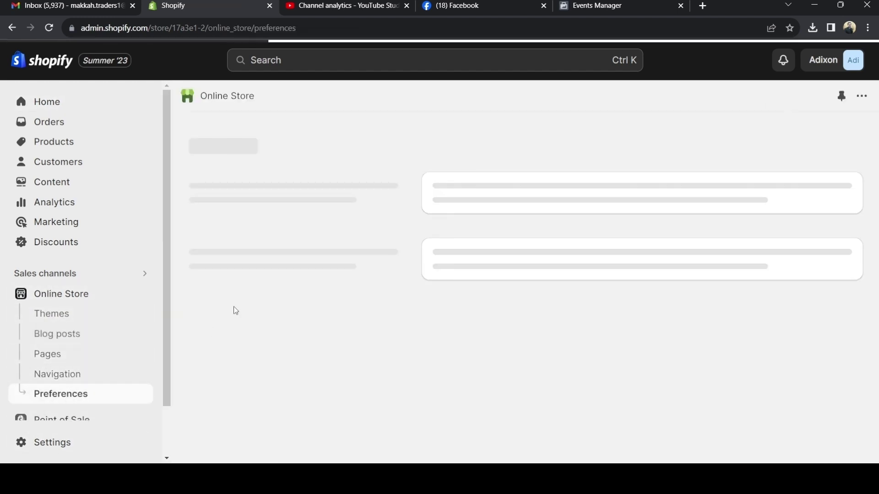
pyautogui.scroll(-2, 420, 287)
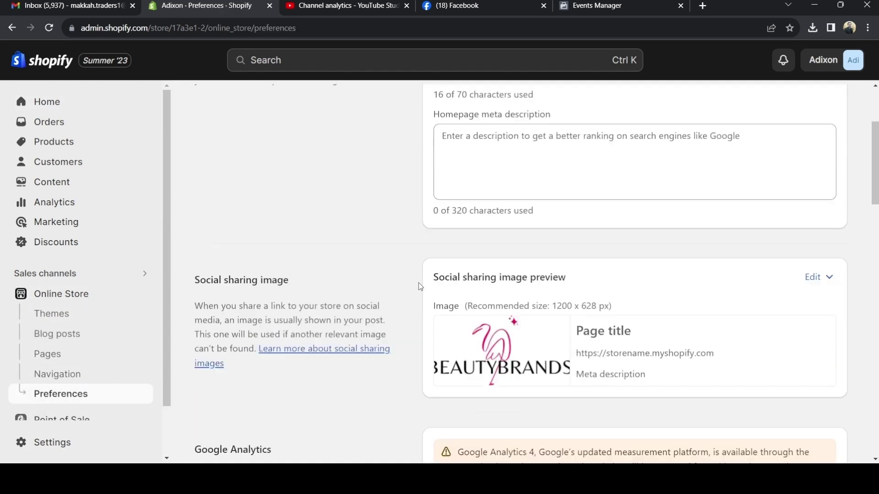
pyautogui.scroll(-5, 420, 287)
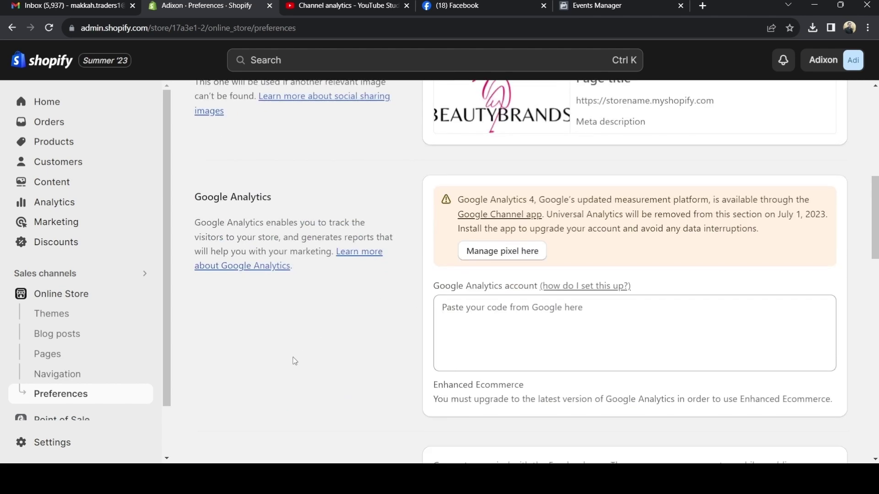
pyautogui.scroll(-6, 295, 361)
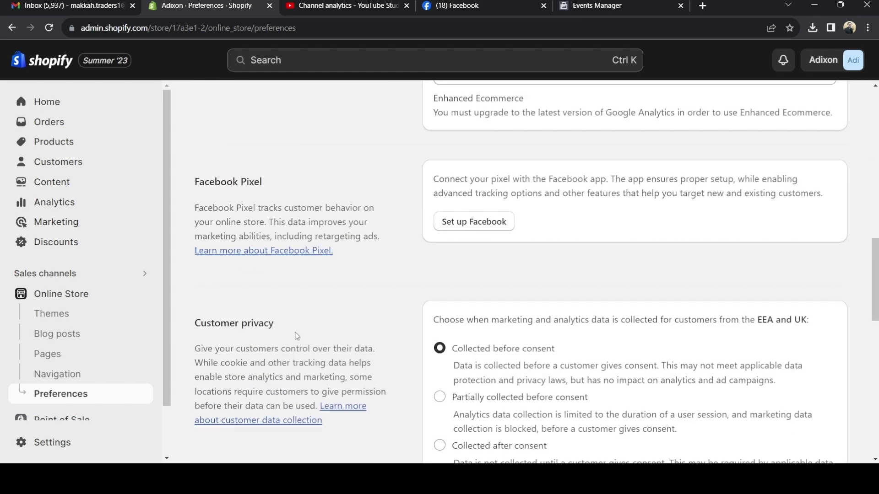
pyautogui.click(478, 225)
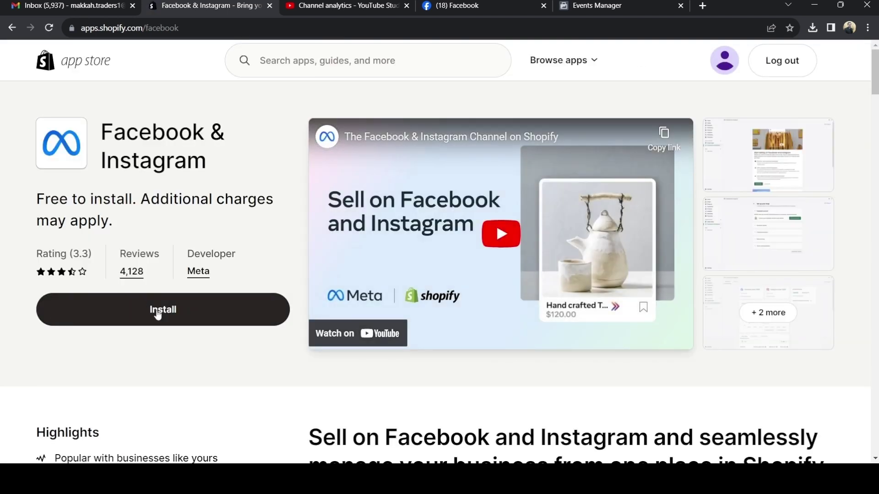
pyautogui.click(157, 314)
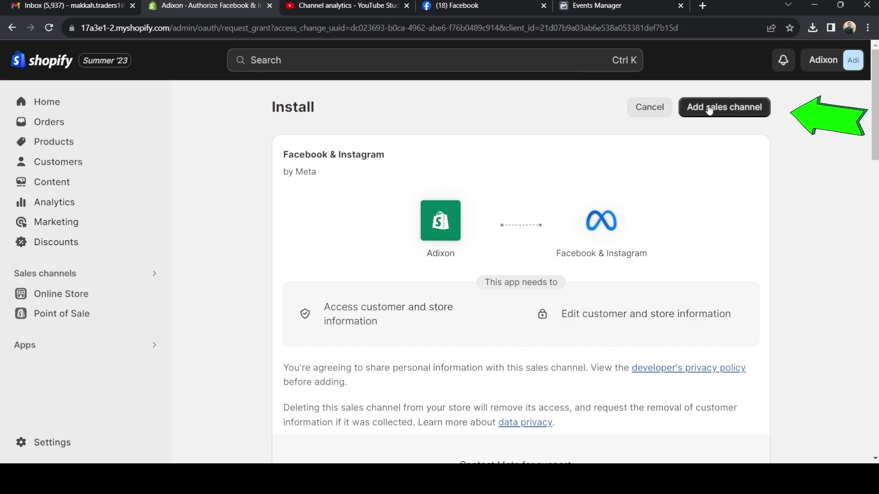
pyautogui.click(707, 108)
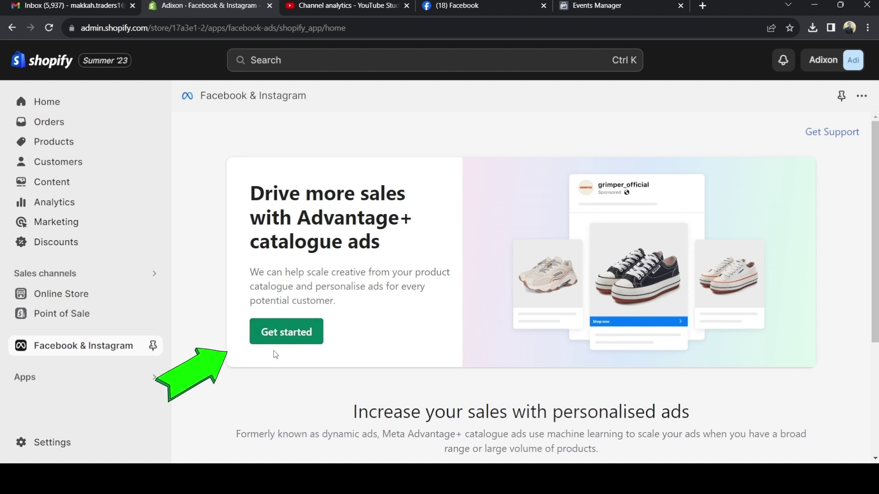
# - Start the Facebook Marketing setup and connect the personal Facebook account and the Adixon business account
pyautogui.click(277, 334)
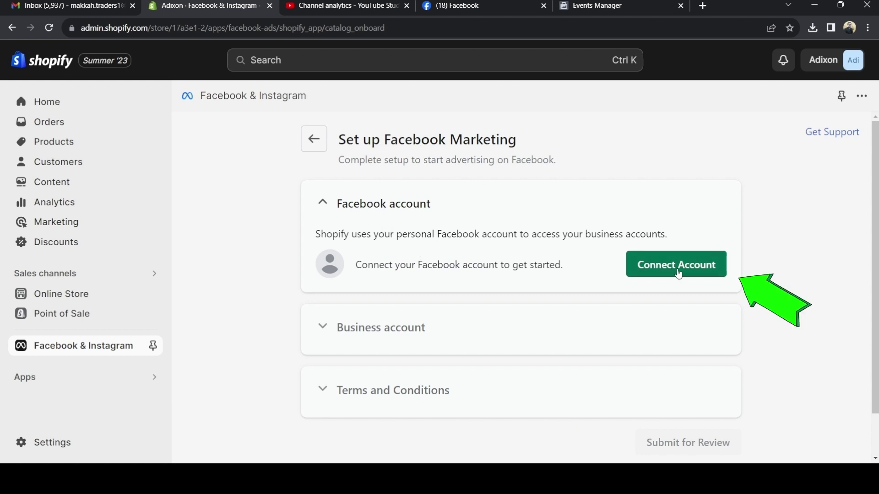
pyautogui.click(667, 270)
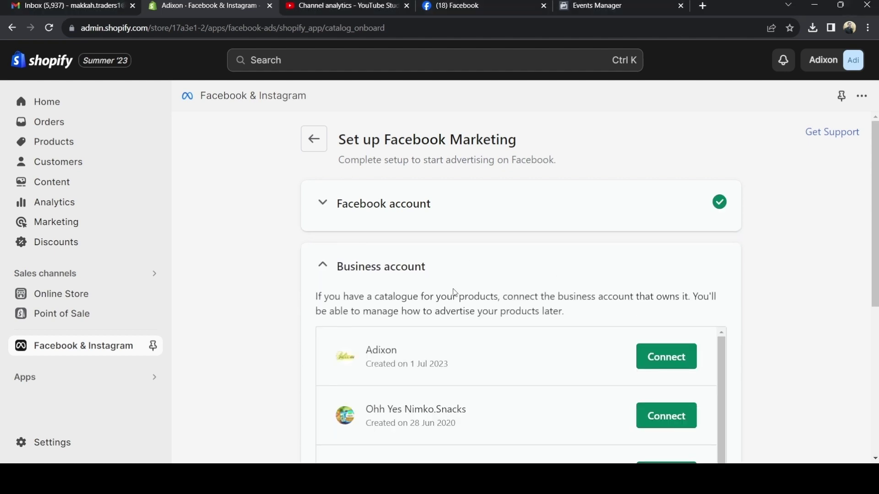
pyautogui.scroll(-2, 386, 287)
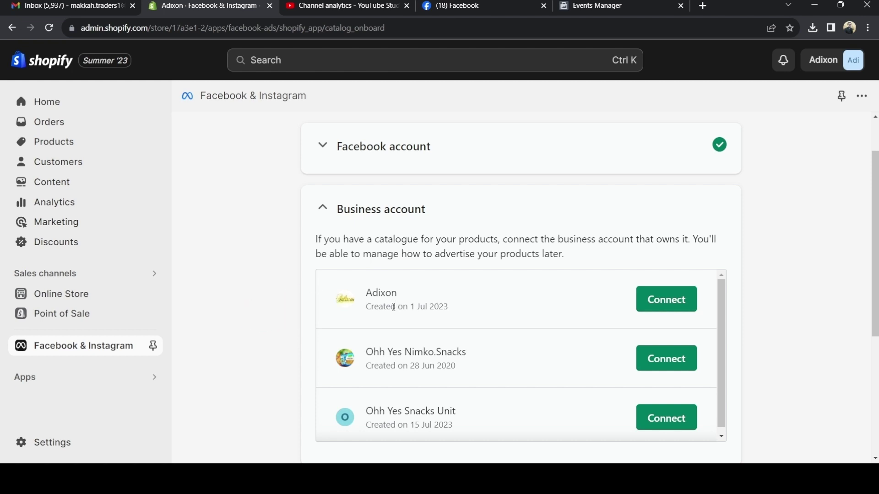
pyautogui.scroll(-1, 394, 307)
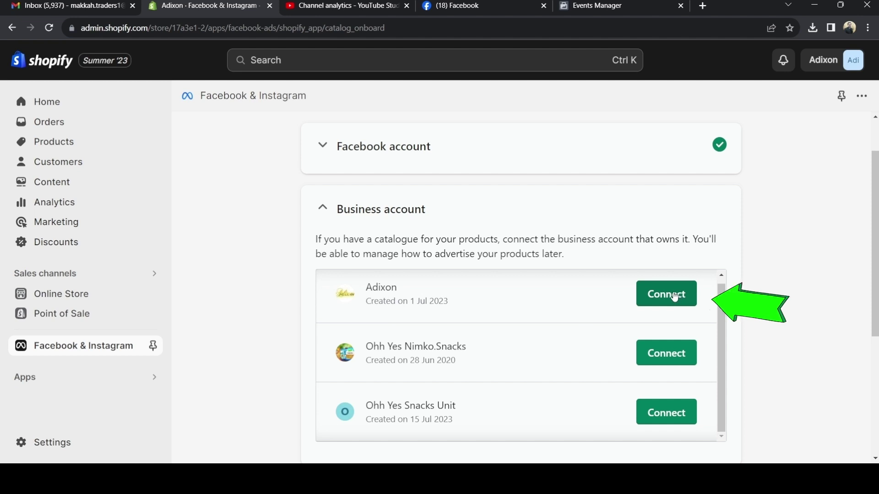
pyautogui.click(675, 297)
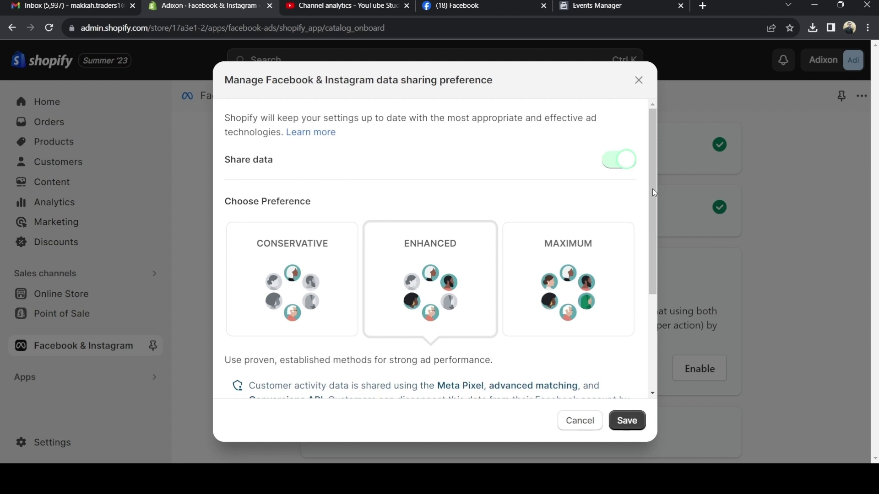
# - Keep Share data turned on, choose the Maximum data sharing preference and save it
pyautogui.click(610, 166)
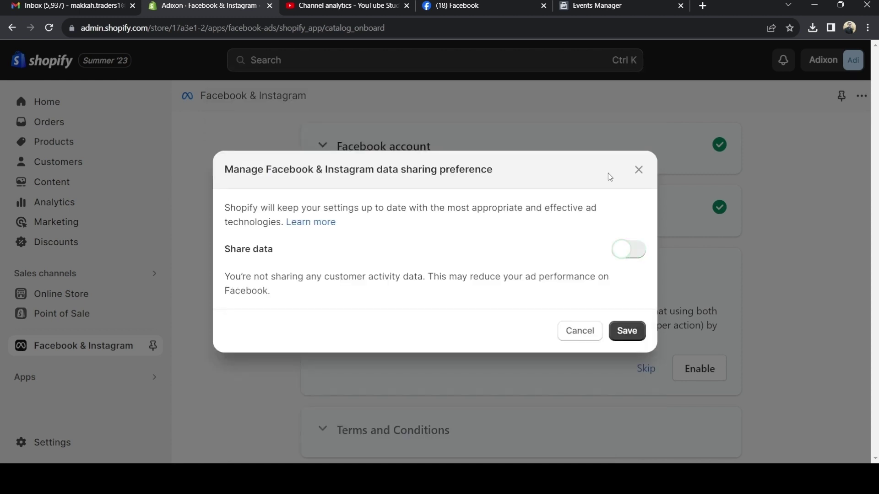
pyautogui.click(638, 249)
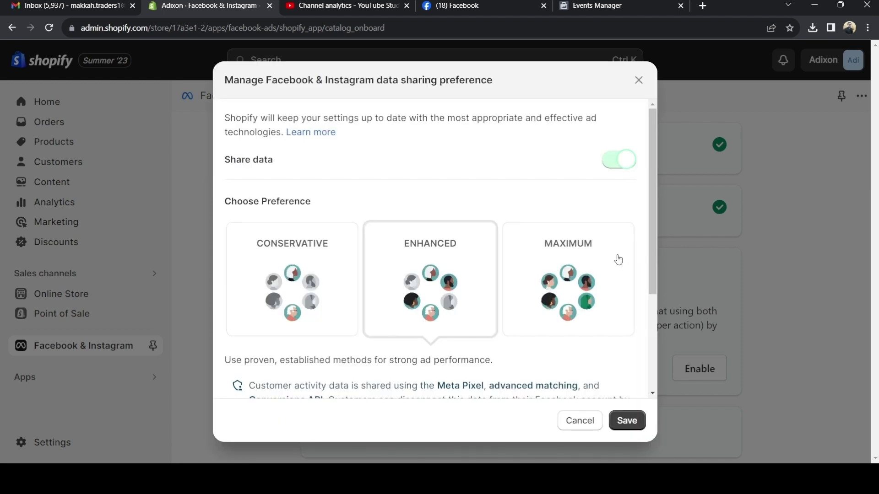
pyautogui.click(571, 278)
pyautogui.scroll(-4, 573, 280)
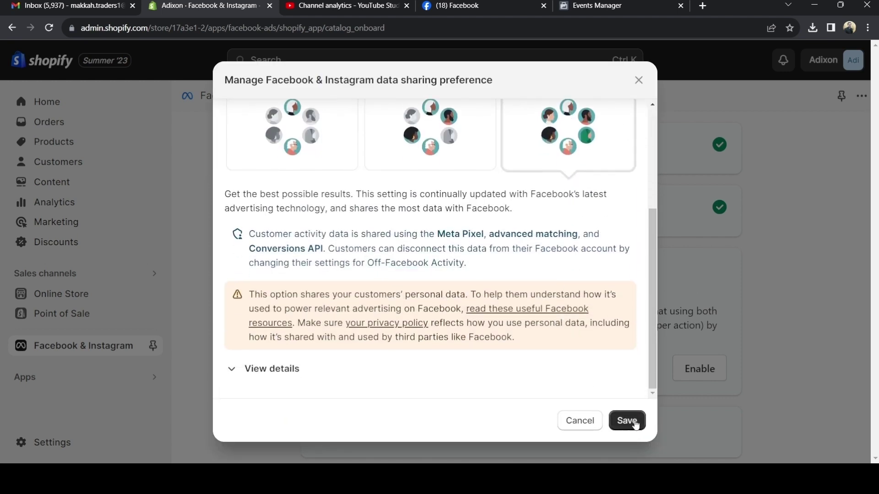
pyautogui.click(626, 420)
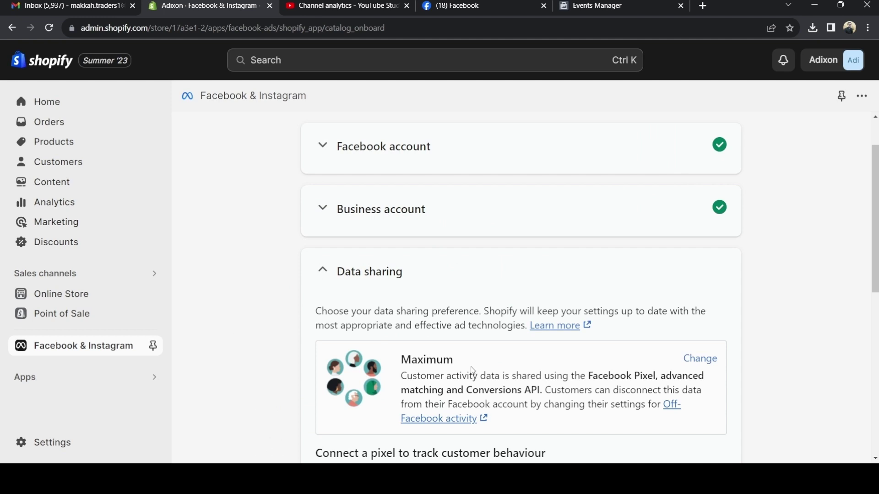
# - Connect the pixel Demo pixel for Adixon to track customer behaviour and confirm the data sharing section
pyautogui.scroll(-3, 491, 369)
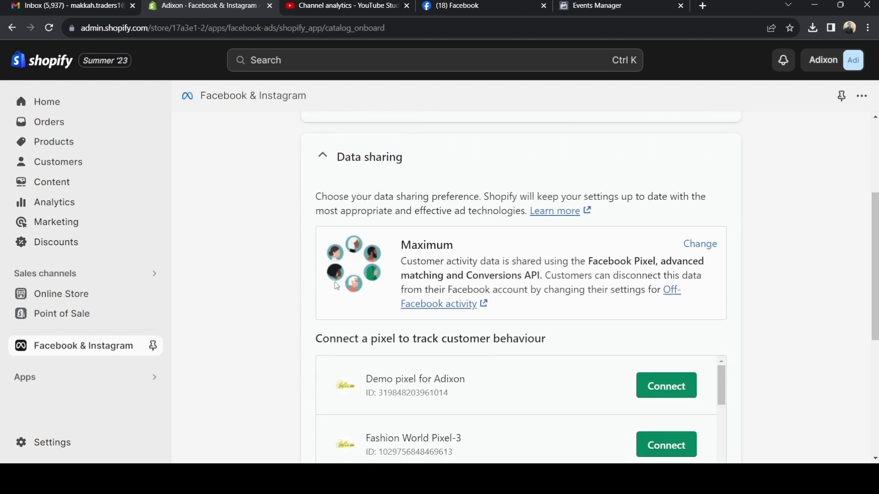
pyautogui.scroll(-3, 364, 361)
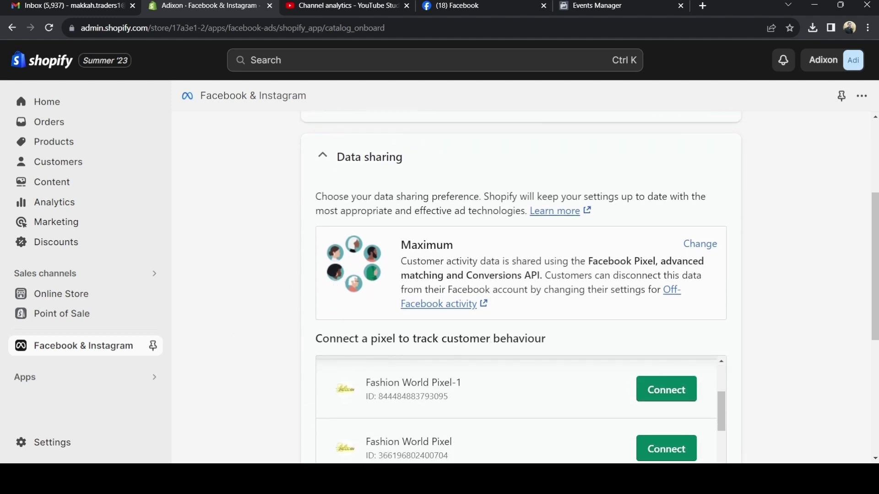
pyautogui.scroll(-2, 873, 315)
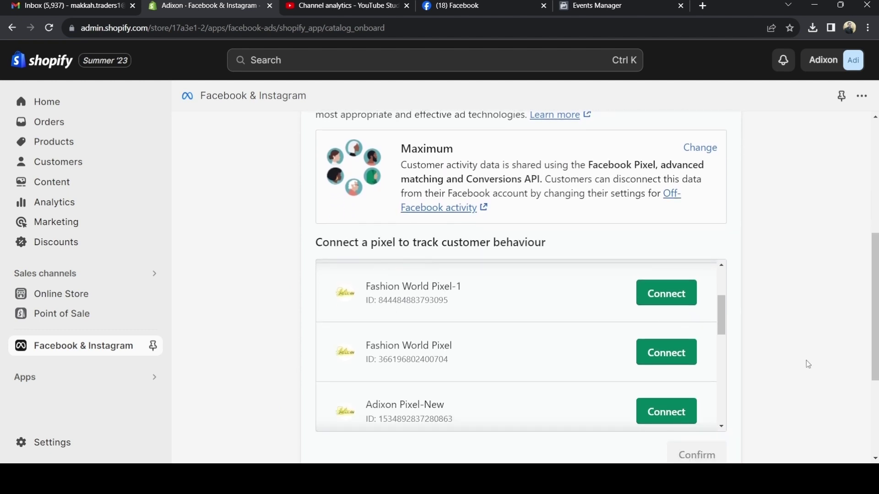
pyautogui.scroll(3, 609, 366)
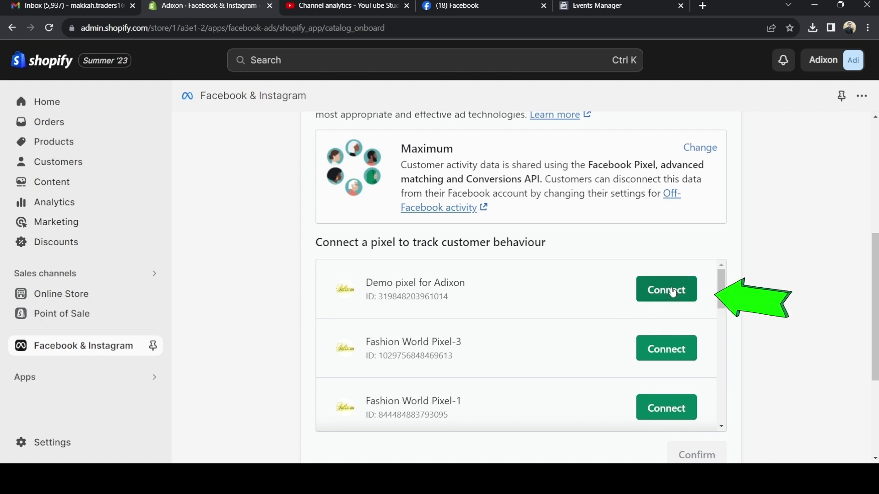
pyautogui.click(672, 292)
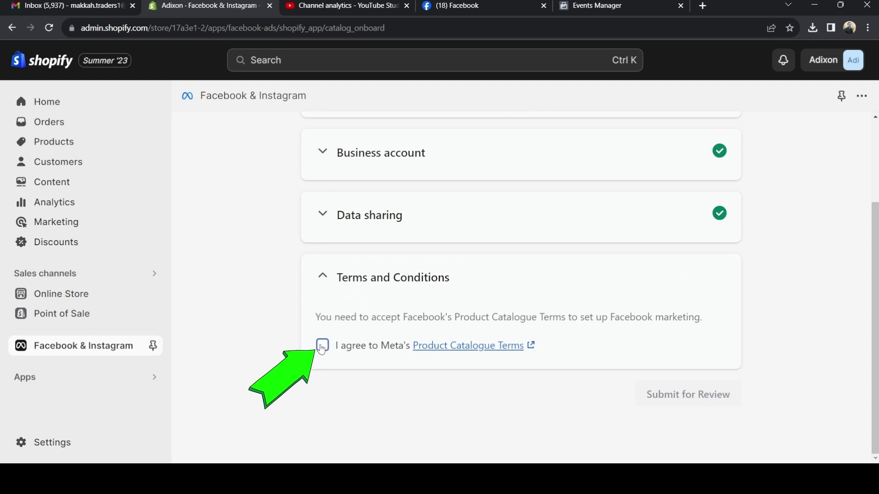
# - Agree to Meta's Product Catalogue Terms and submit the setup for review, checking the channel's data sharing, pixel and catalogue settings
pyautogui.click(322, 347)
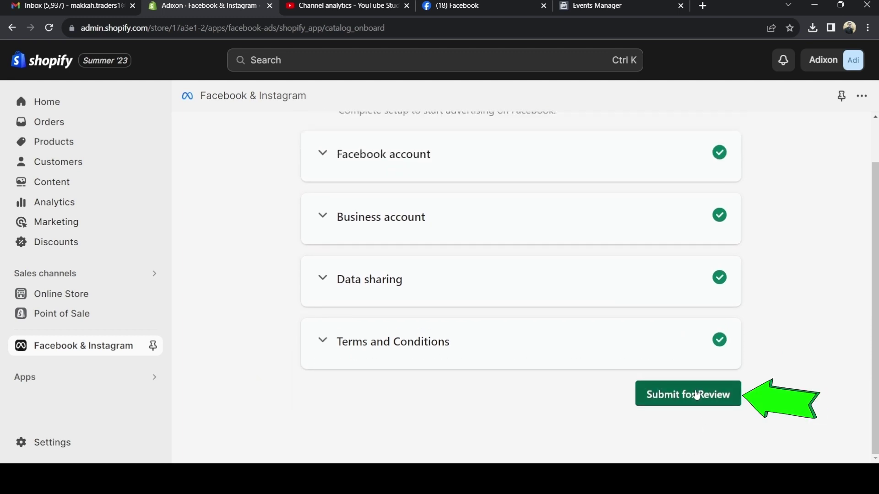
pyautogui.click(696, 396)
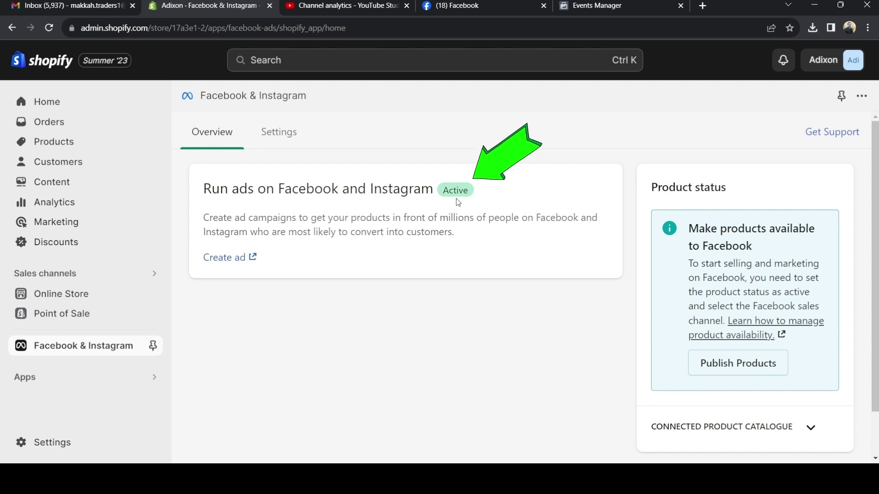
pyautogui.click(279, 133)
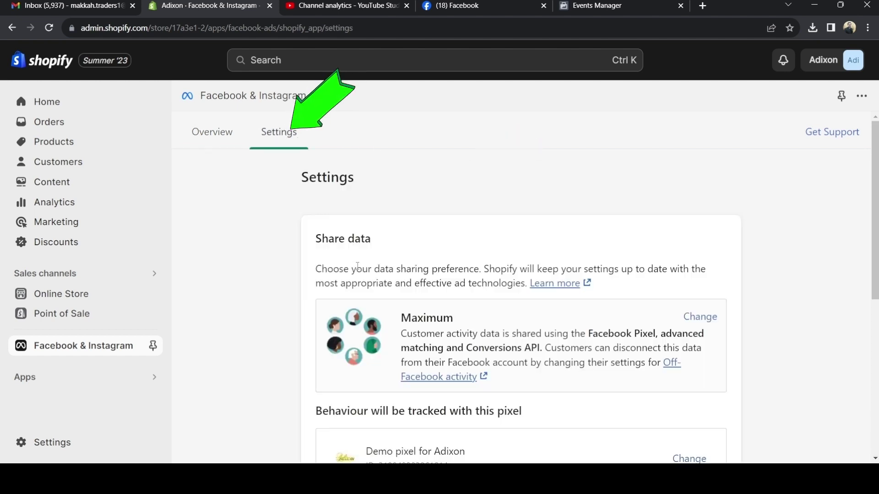
pyautogui.scroll(-5, 436, 249)
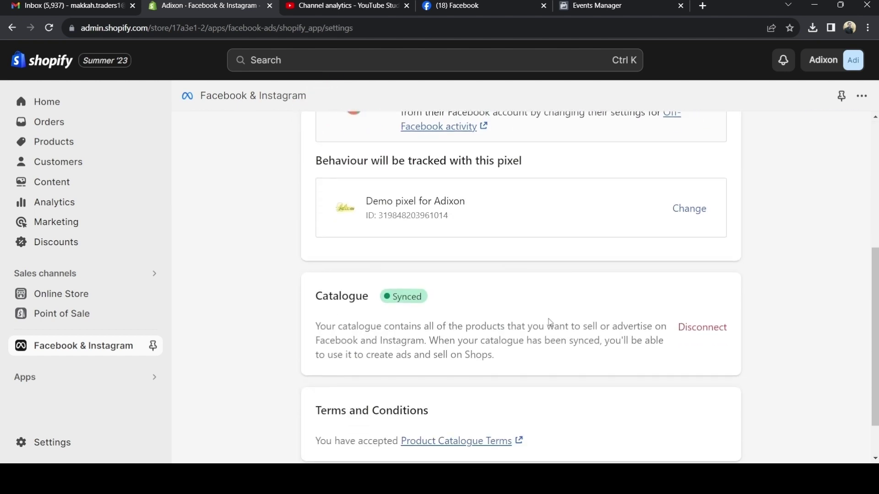
pyautogui.scroll(-1, 548, 321)
pyautogui.scroll(3, 548, 318)
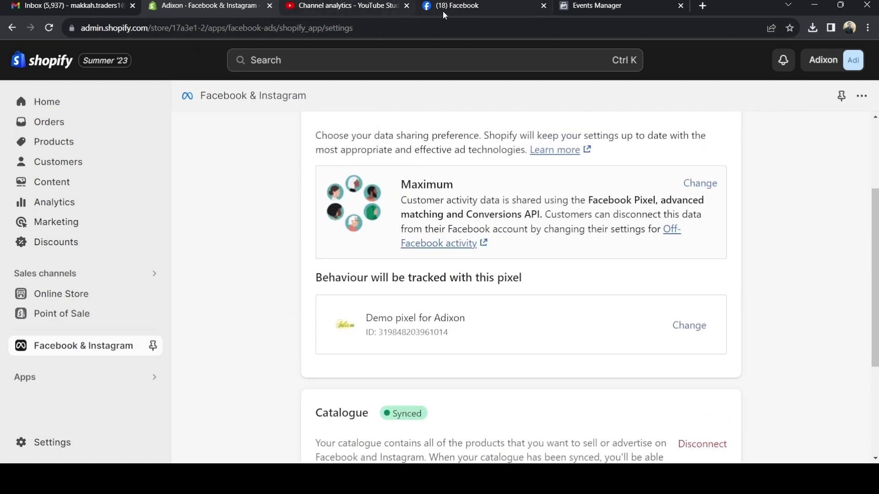
pyautogui.click(565, 6)
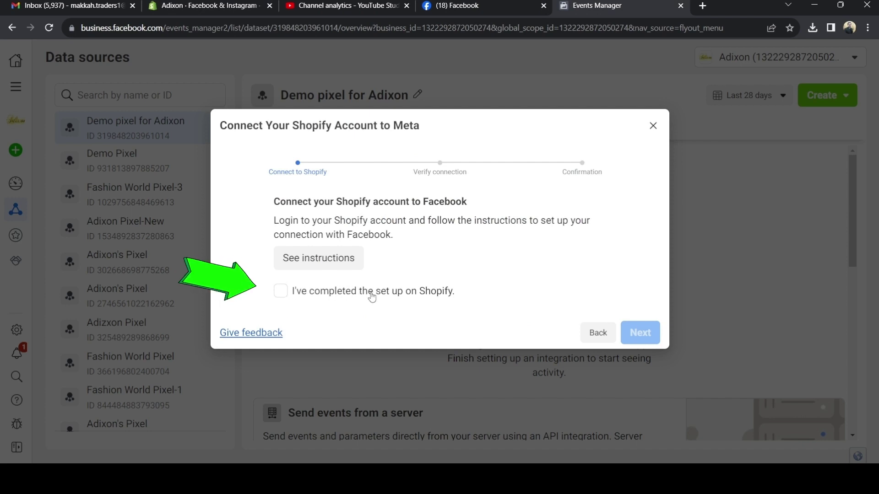
pyautogui.click(282, 292)
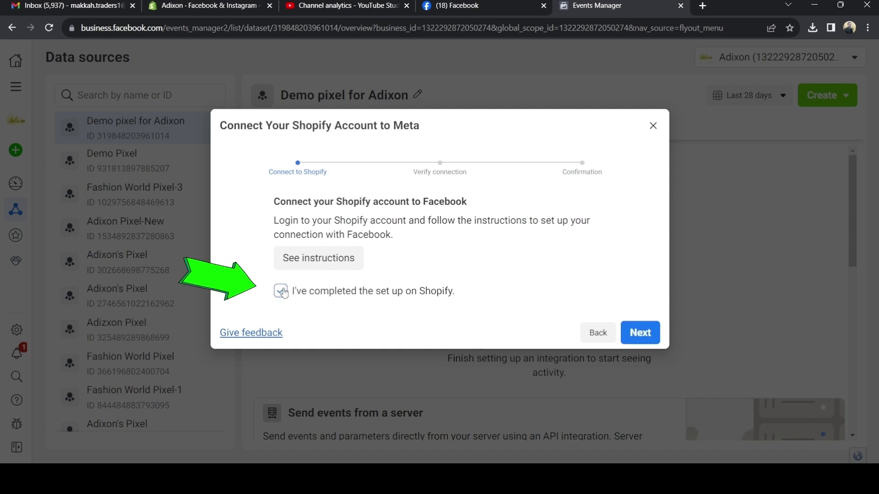
pyautogui.click(640, 332)
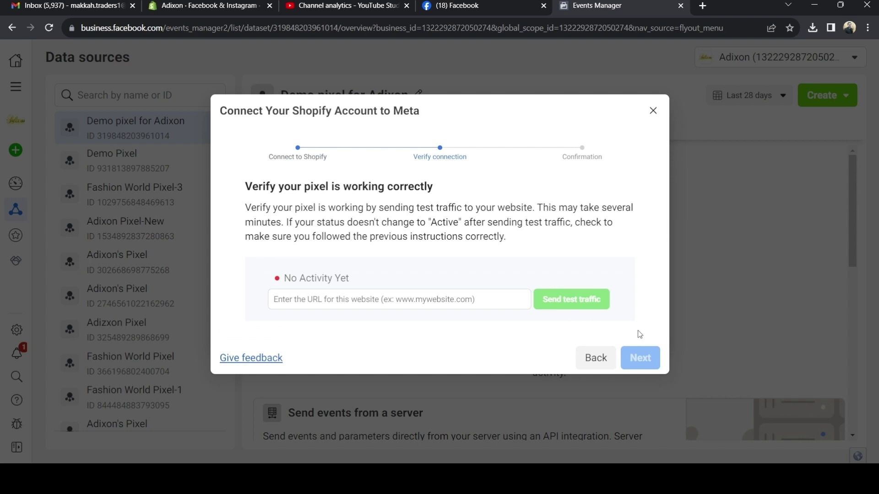
pyautogui.click(319, 298)
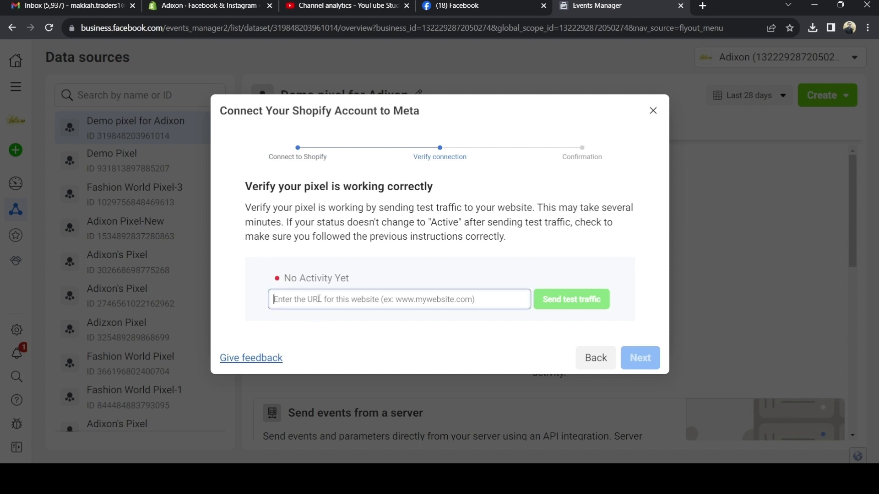
pyautogui.write('www.pkadixon.com')
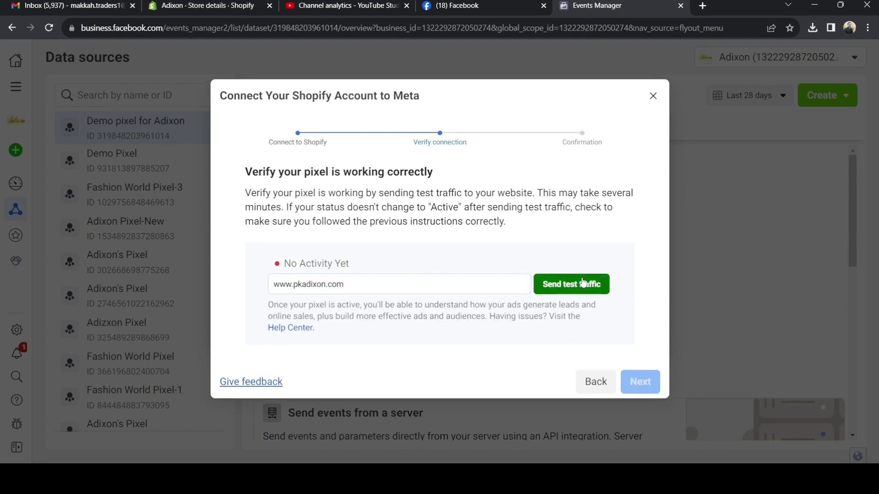
pyautogui.click(584, 283)
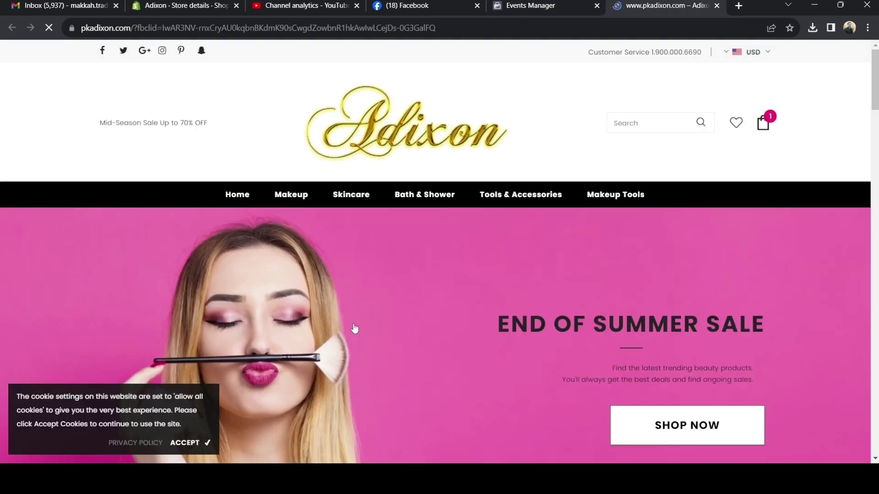
# - From the store's New Arrivals collection, open the blue Beauty Tools Makeup Brush and add it to the cart
pyautogui.scroll(-5, 454, 241)
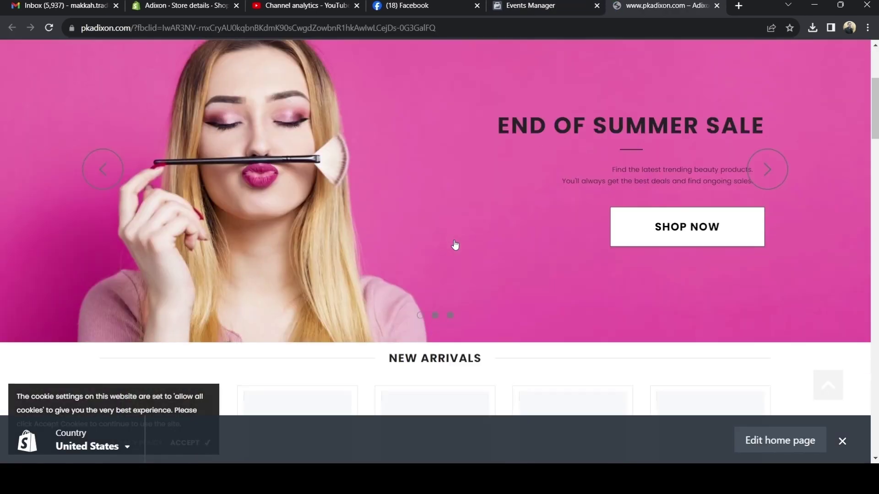
pyautogui.click(667, 200)
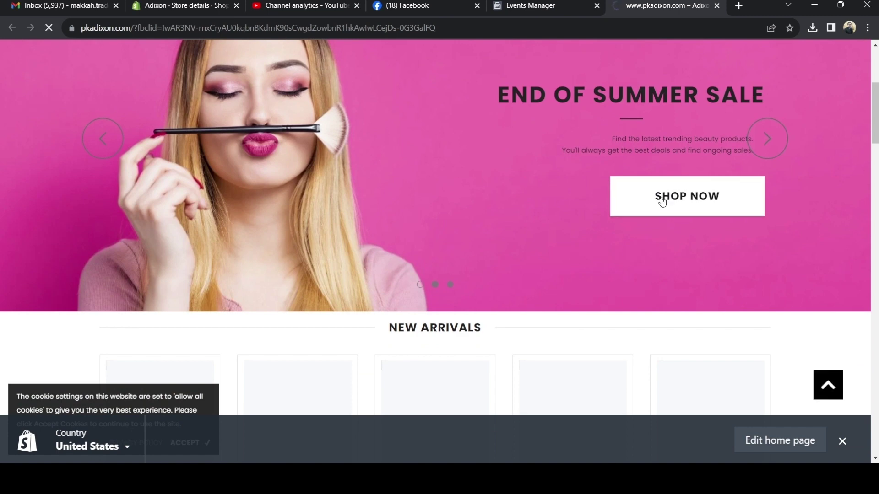
pyautogui.scroll(-3, 146, 339)
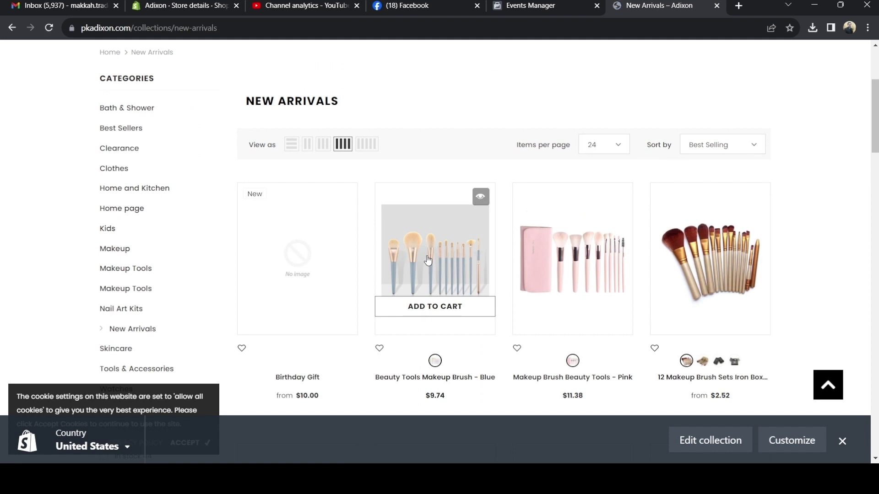
pyautogui.click(427, 260)
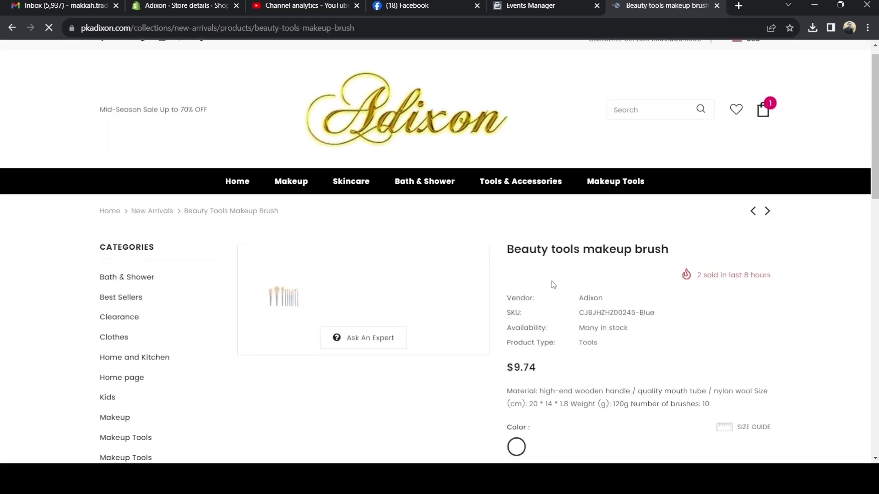
pyautogui.scroll(-5, 553, 285)
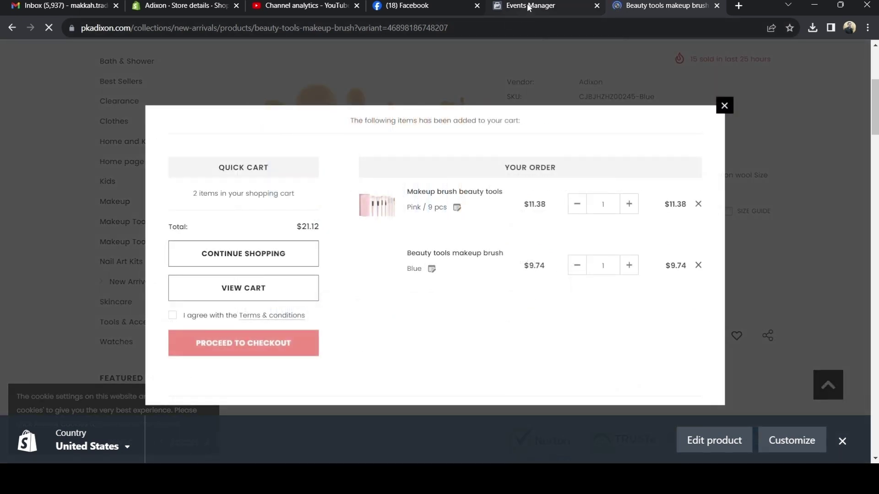
# - Return to Events Manager, continue past the pixel verification and finish the Shopify connection setup
pyautogui.click(528, 7)
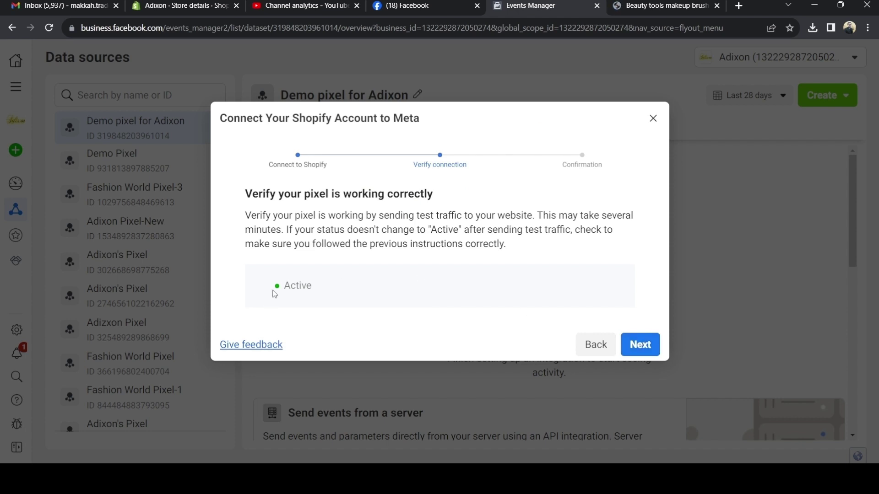
pyautogui.click(641, 346)
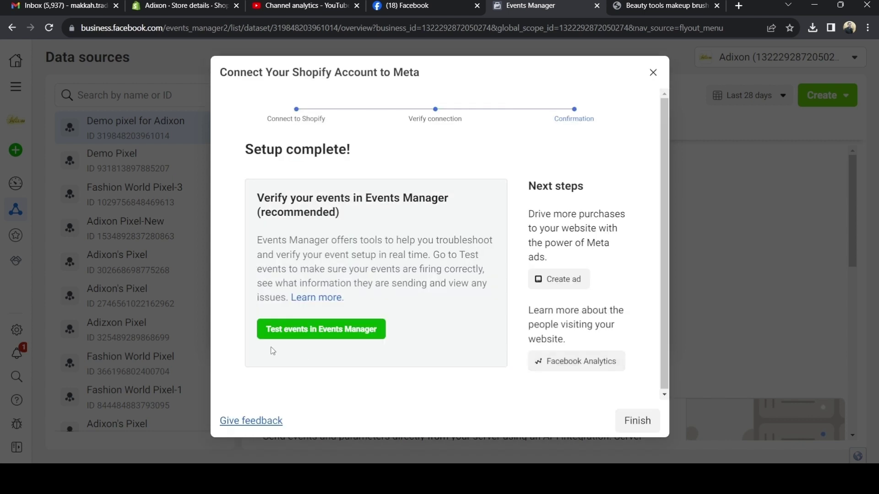
pyautogui.click(636, 420)
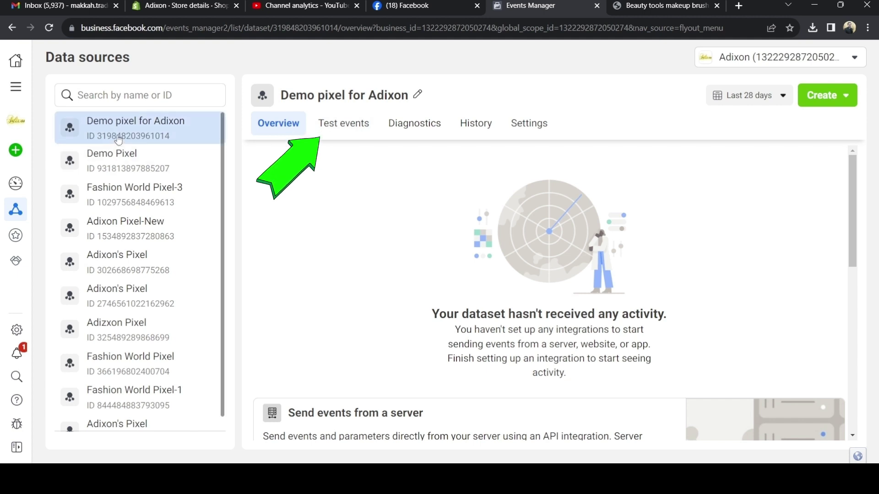
pyautogui.click(332, 123)
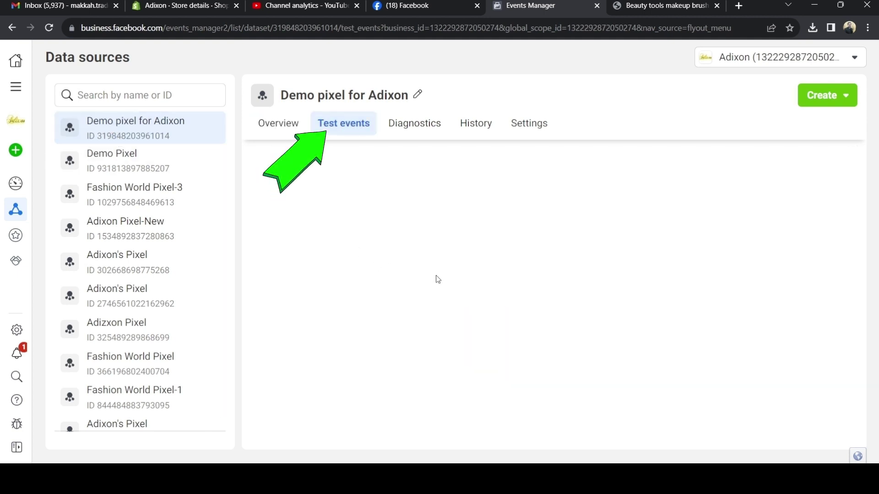
pyautogui.click(473, 382)
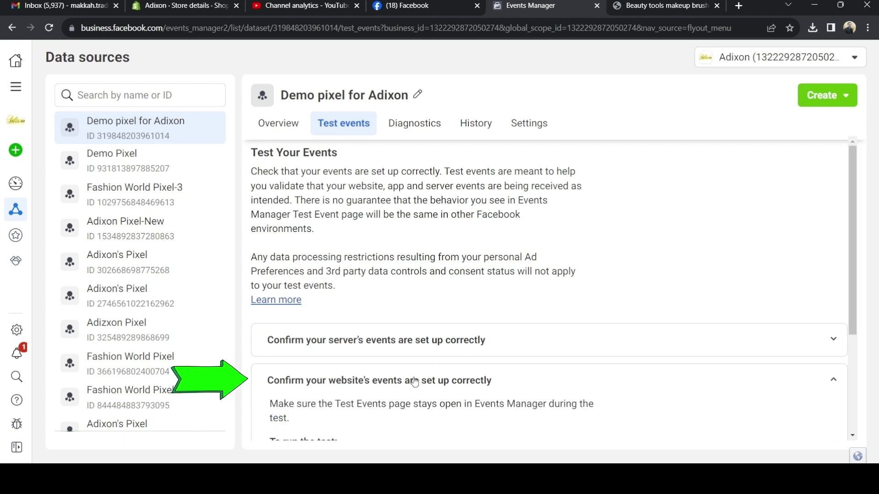
pyautogui.scroll(-4, 354, 402)
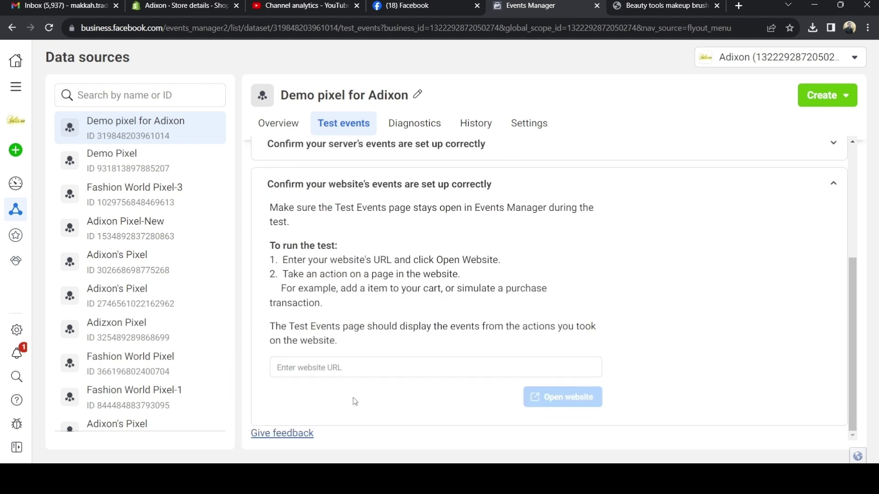
pyautogui.click(341, 368)
pyautogui.write('w')
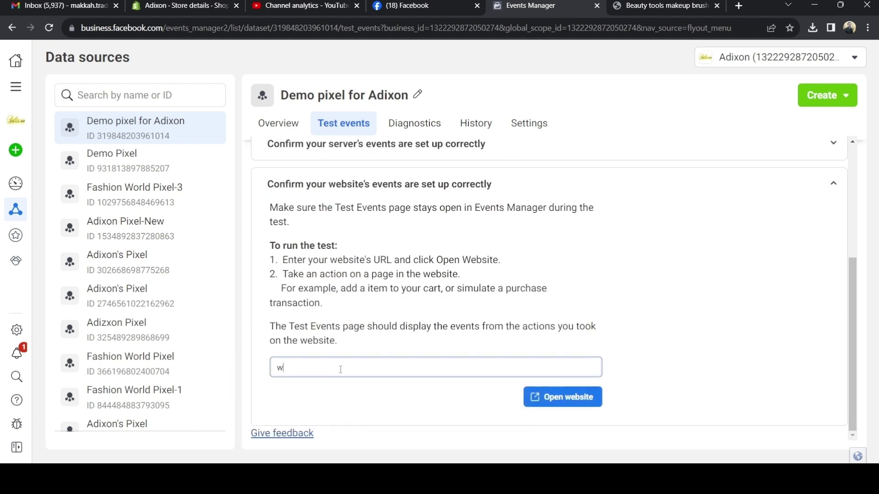
pyautogui.press('BackSpace')
pyautogui.write('www.pkadixon.com')
pyautogui.click(564, 397)
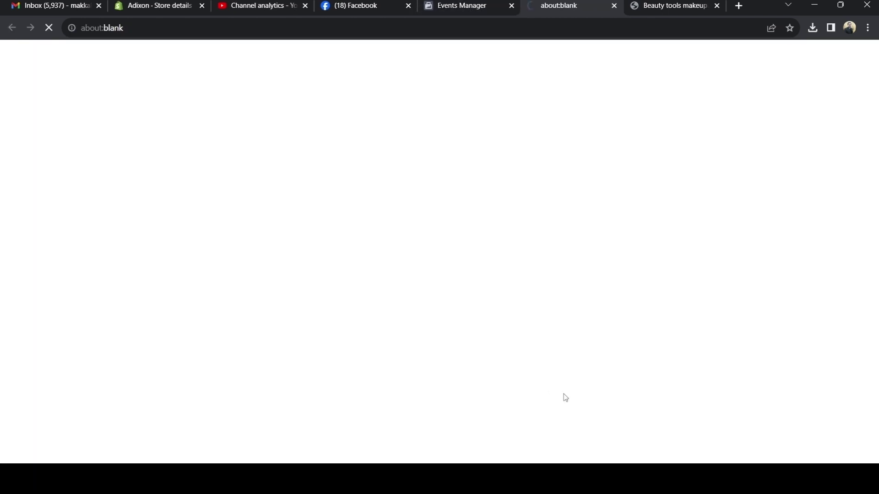
# - Generate test activity by browsing the store's New Arrivals collection and the pink Makeup Brush Beauty Tools product page
pyautogui.scroll(-4, 484, 249)
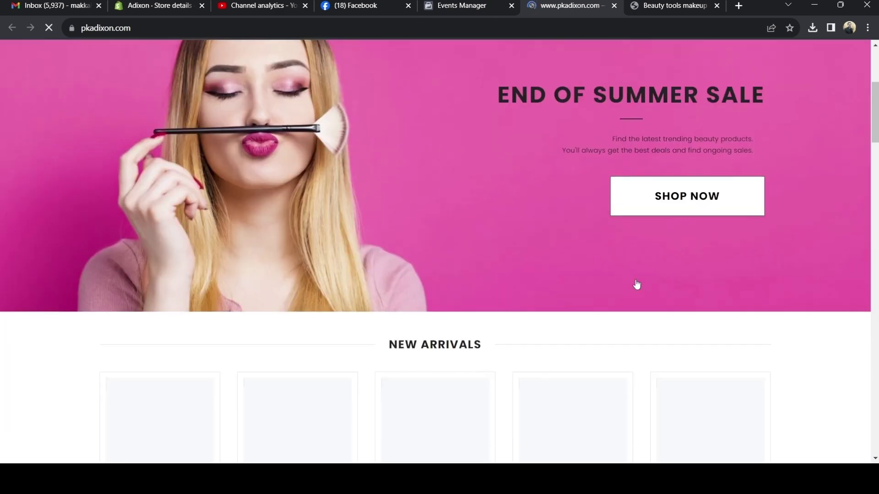
pyautogui.click(669, 197)
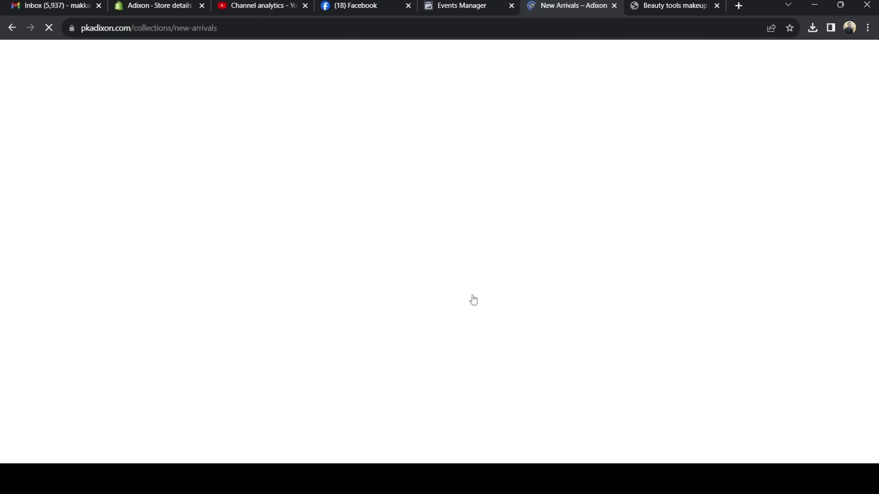
pyautogui.scroll(-3, 280, 290)
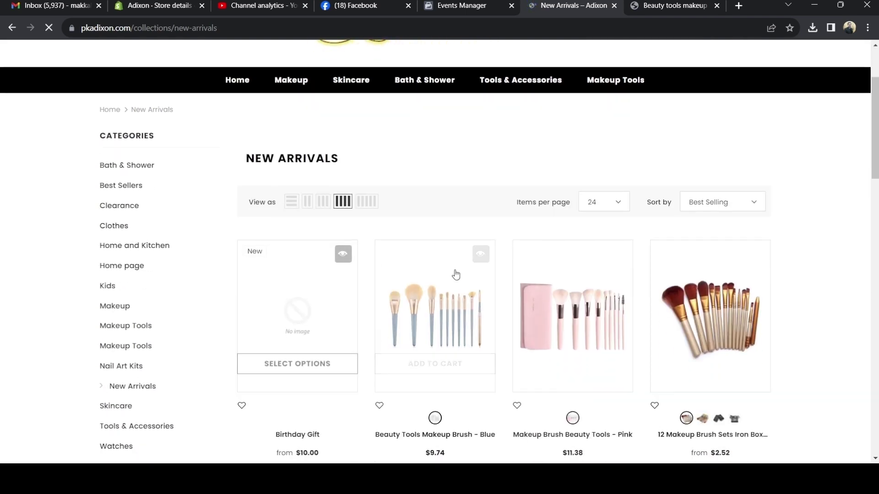
pyautogui.click(559, 300)
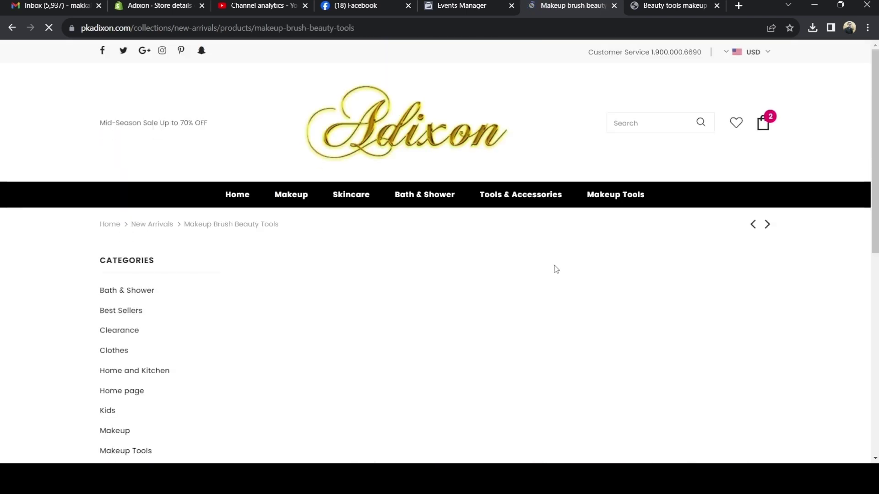
pyautogui.scroll(-3, 556, 333)
pyautogui.scroll(-2, 555, 333)
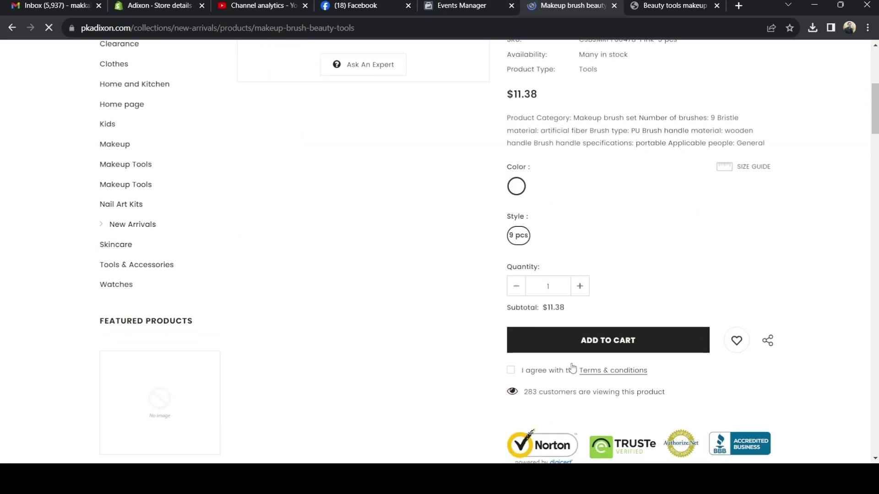
# - Return to Events Manager and examine the test events received from the website, including their status and setup method
pyautogui.click(464, 8)
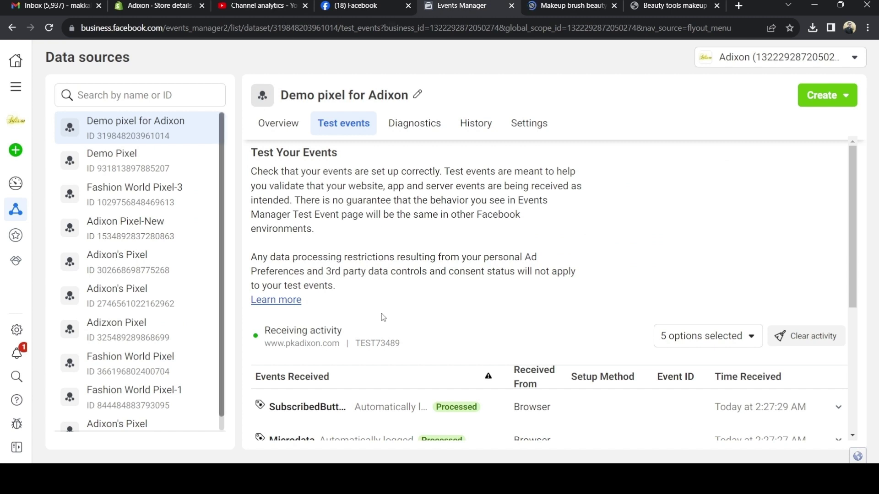
pyautogui.scroll(-2, 488, 291)
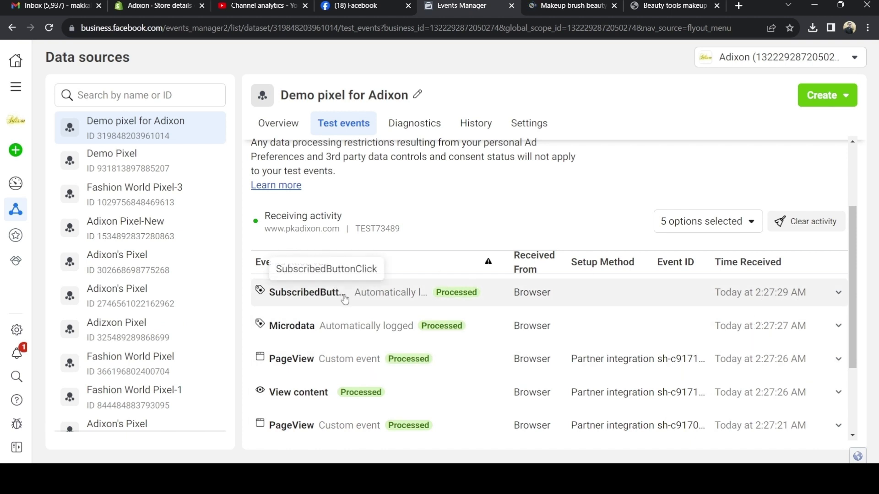
pyautogui.scroll(-1, 344, 297)
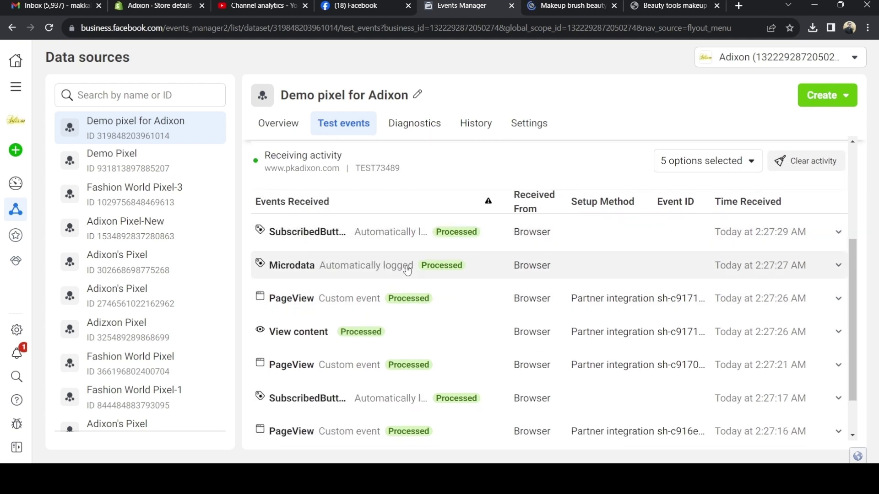
pyautogui.scroll(-1, 406, 270)
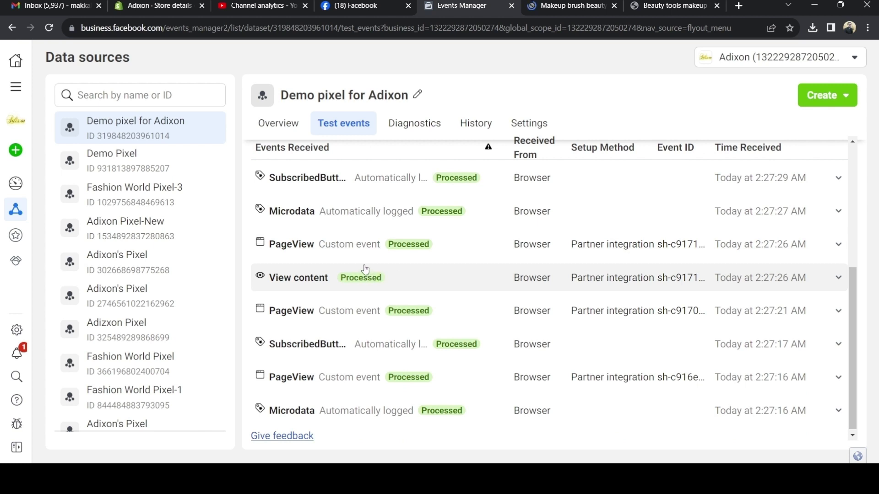
pyautogui.scroll(1, 364, 269)
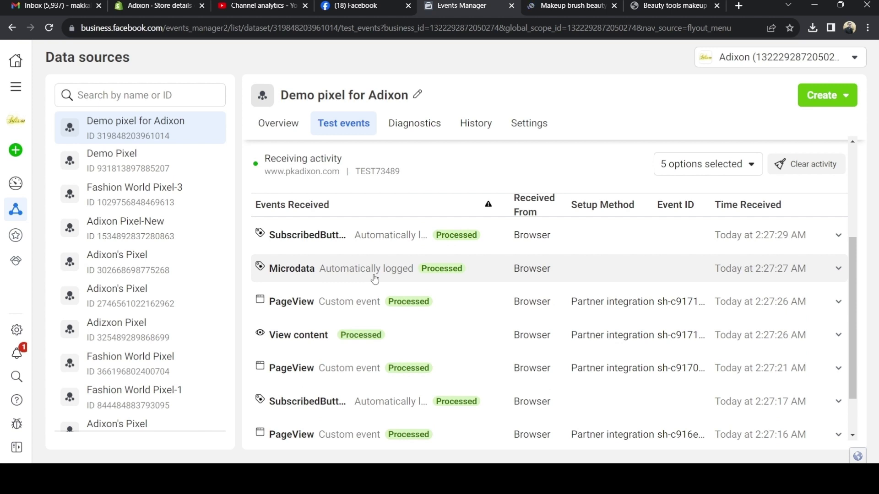
# - Open the business settings of the Adixon business account from the Events Manager account list
pyautogui.click(15, 86)
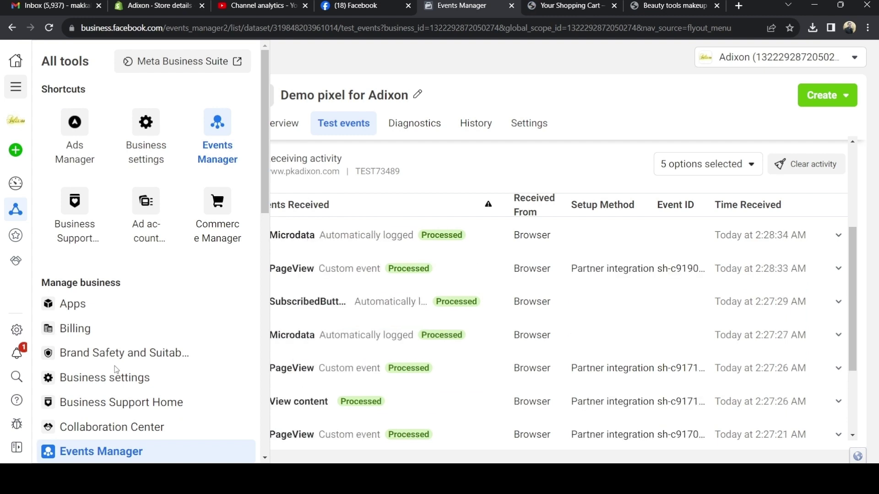
pyautogui.click(16, 94)
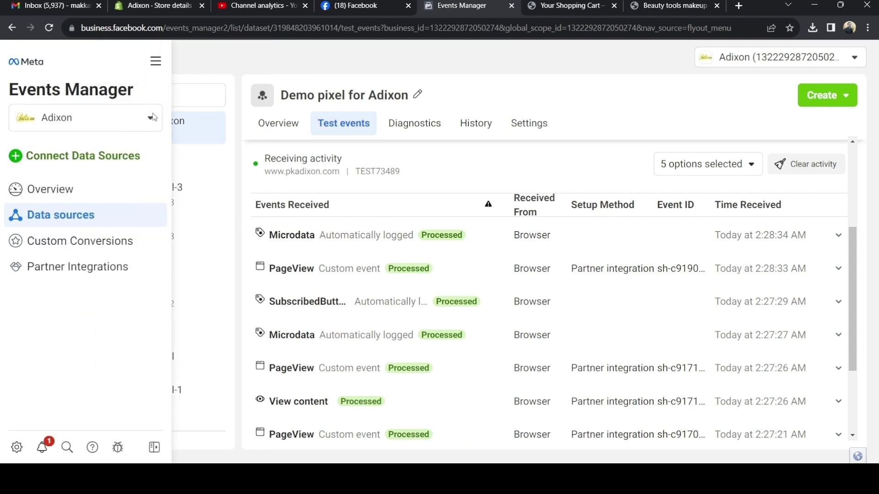
pyautogui.click(150, 119)
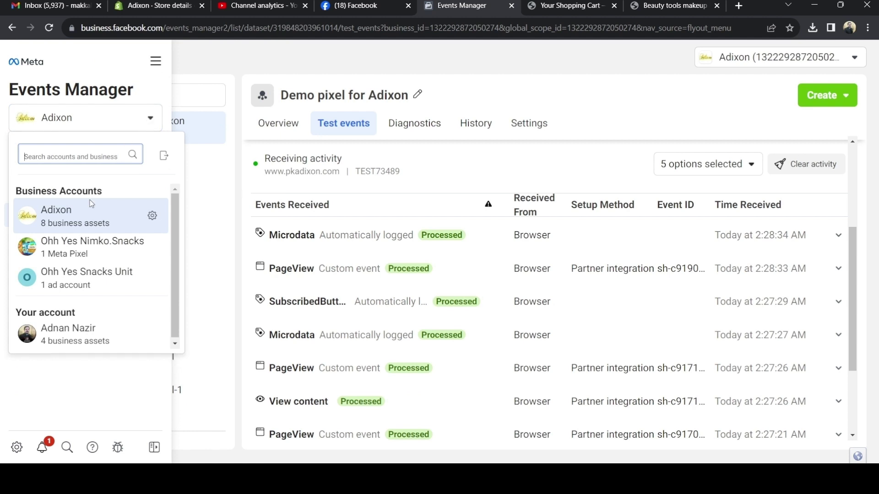
pyautogui.moveTo(74, 223)
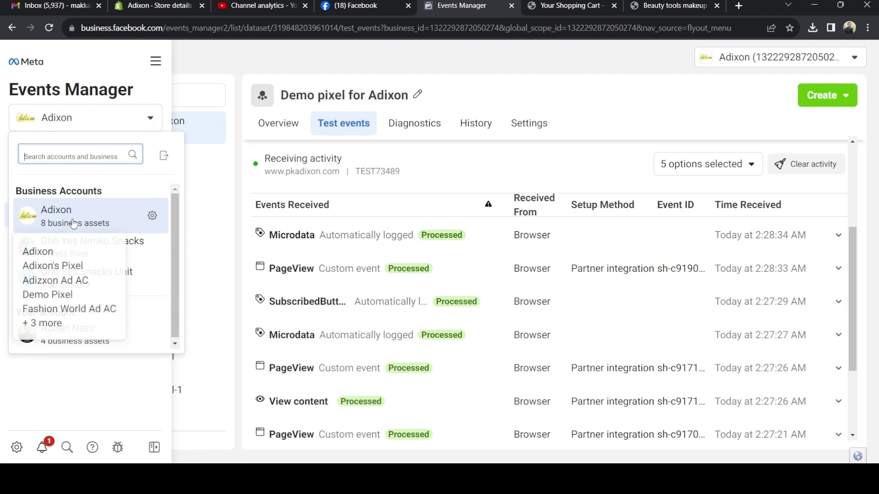
pyautogui.click(152, 218)
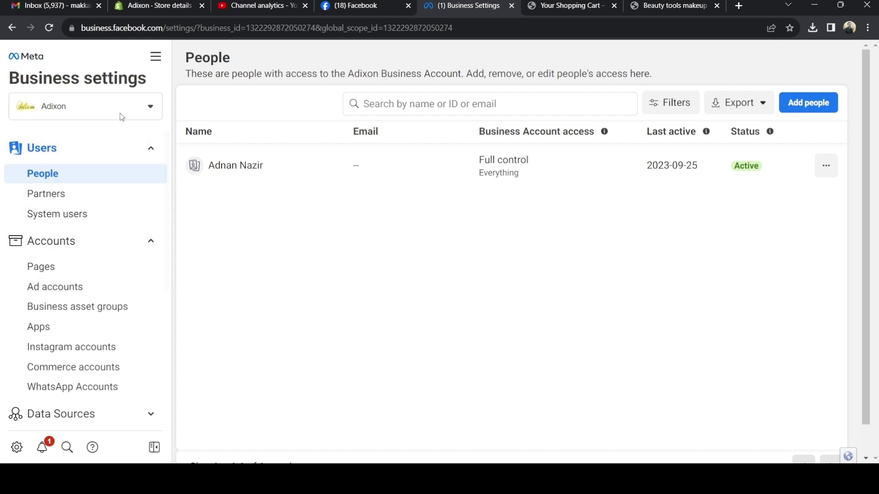
# - Return to Events Manager and view the data source types offered for a new connection, cancelling without connecting one
pyautogui.click(156, 61)
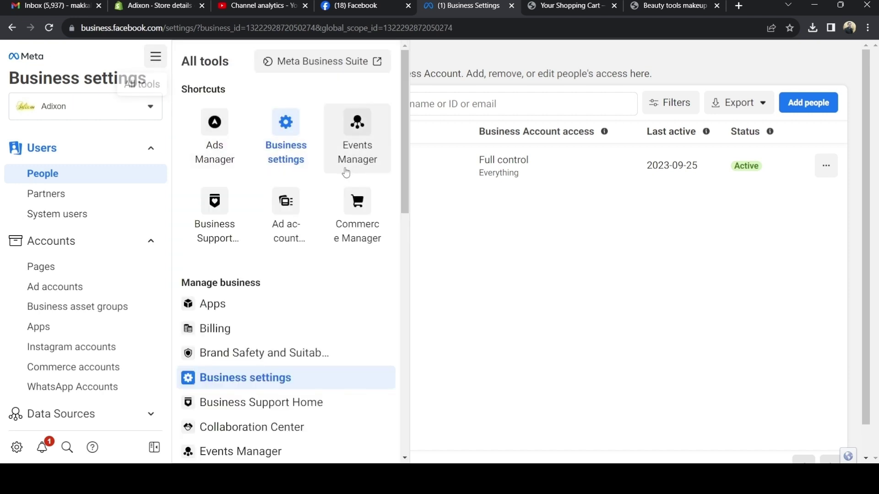
pyautogui.click(356, 152)
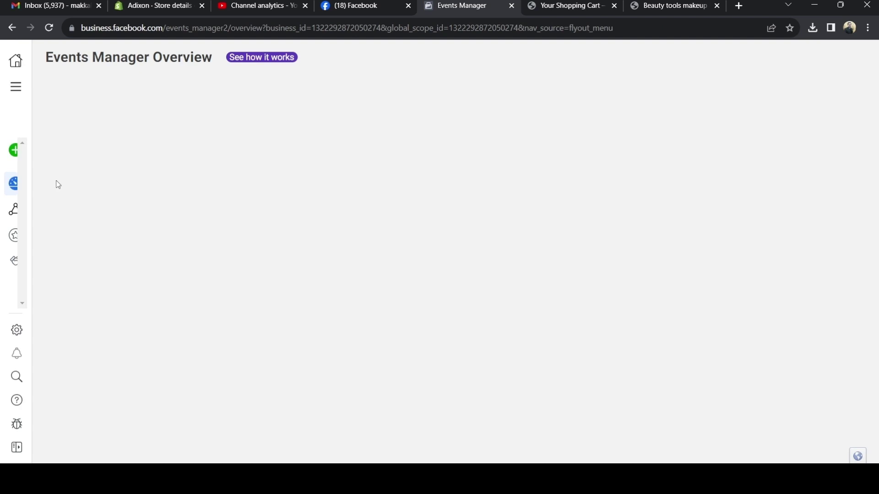
pyautogui.moveTo(19, 156)
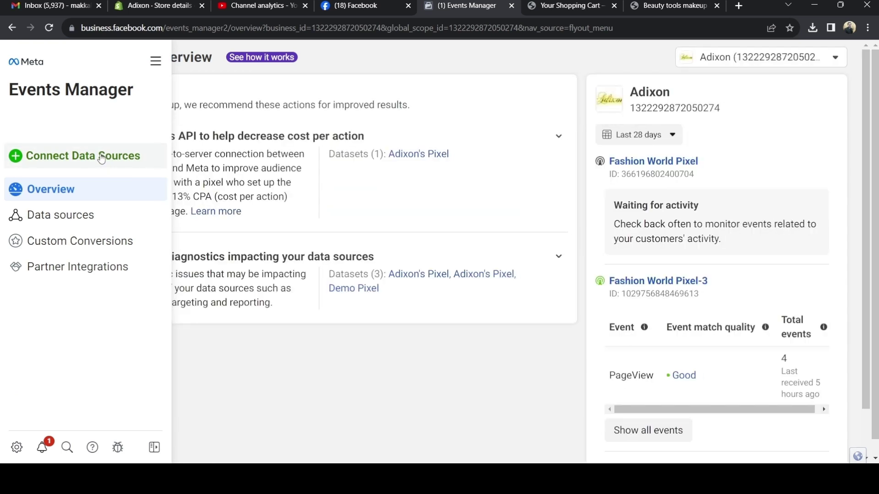
pyautogui.click(101, 158)
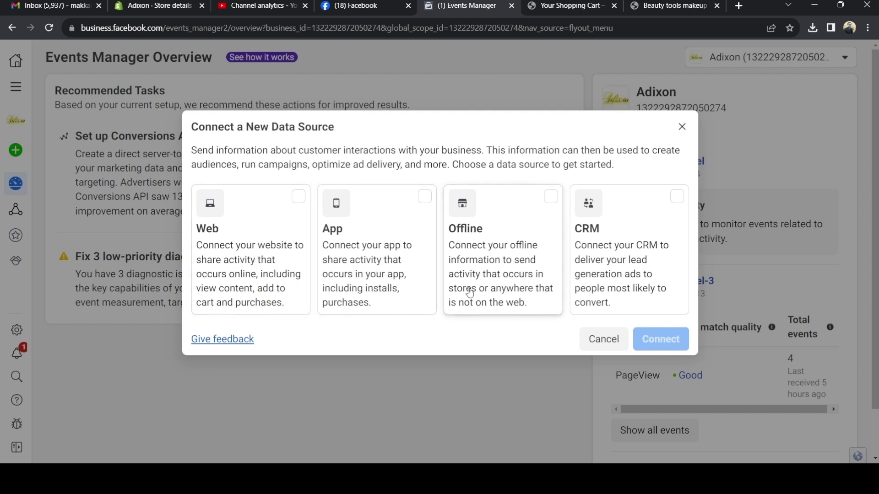
pyautogui.click(599, 345)
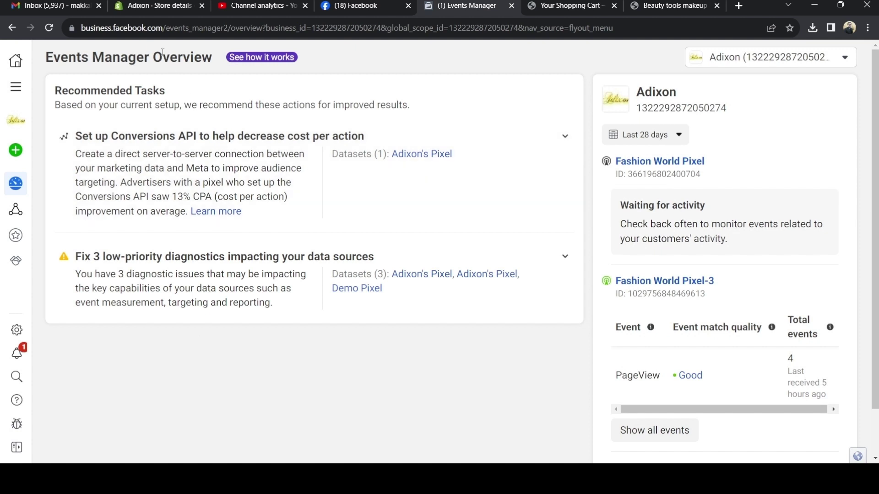
# - Switch to Shopify, open the Facebook Pixel setup from the Online Store preferences, and return to Events Manager
pyautogui.click(155, 4)
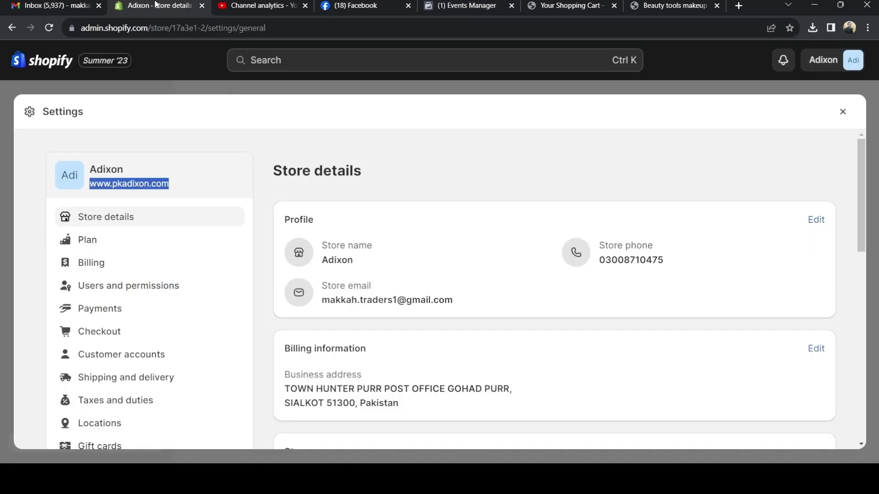
pyautogui.click(843, 112)
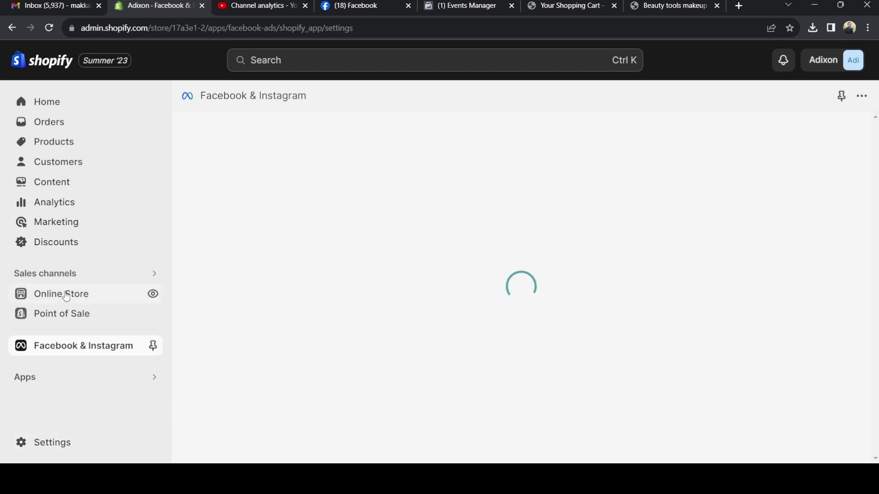
pyautogui.click(66, 295)
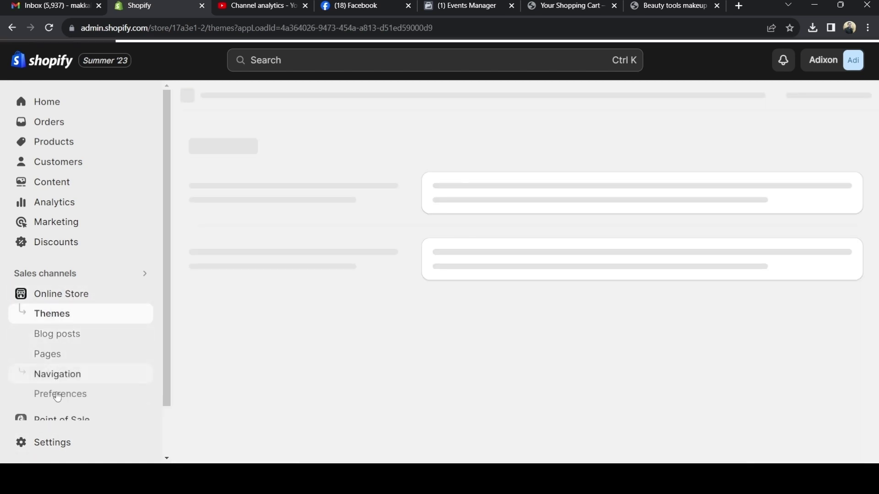
pyautogui.click(56, 400)
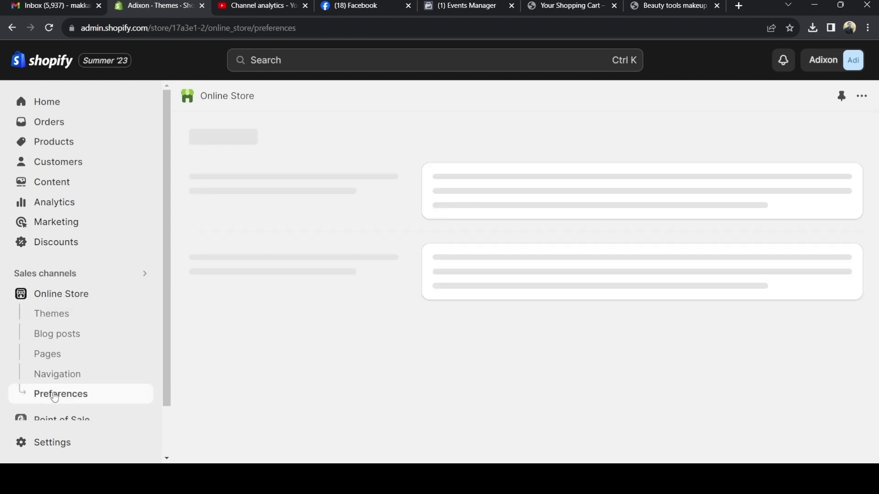
pyautogui.scroll(-10, 359, 249)
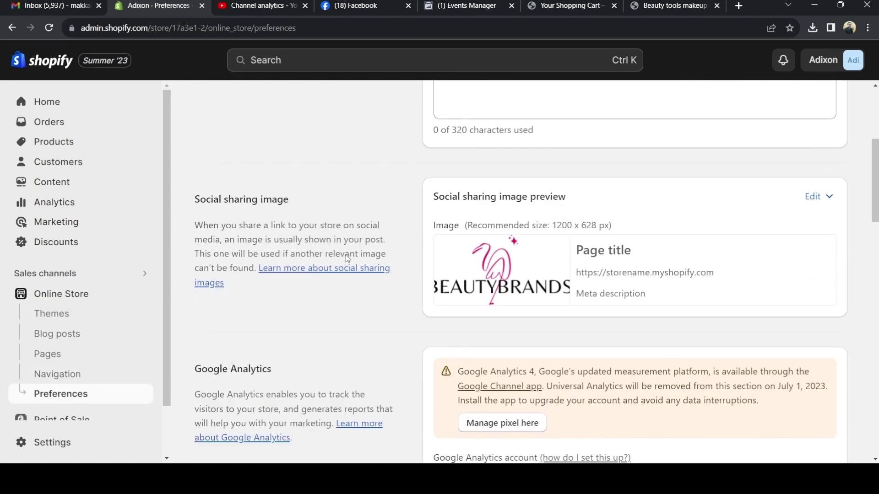
pyautogui.scroll(-5, 220, 298)
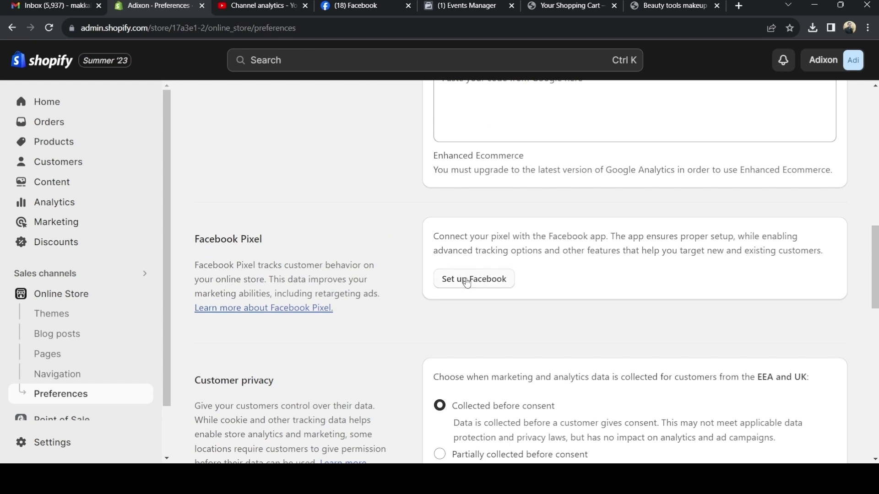
pyautogui.click(463, 280)
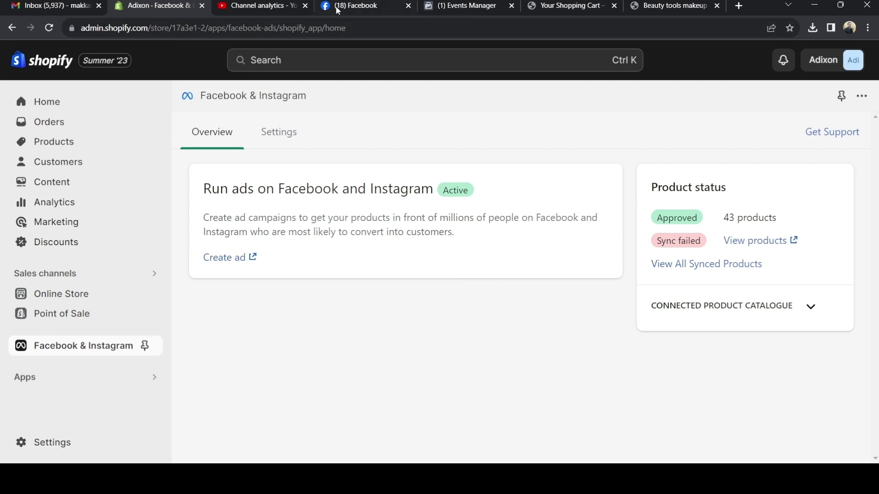
pyautogui.click(463, 7)
pyautogui.moveTo(45, 124)
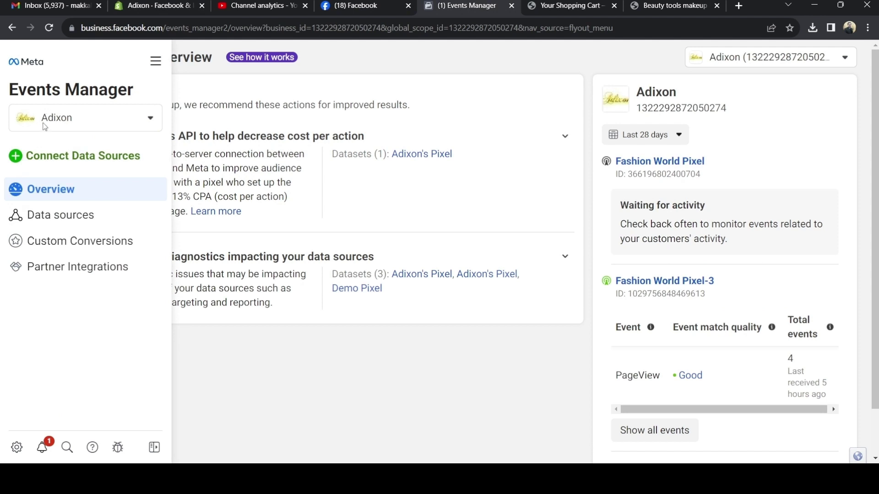